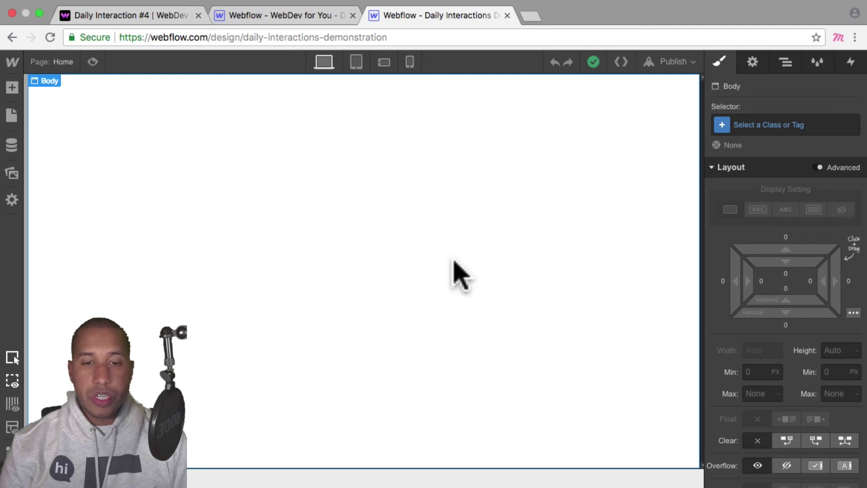
# Step: Create the class d-4-body on the page's Body element
pyautogui.click(746, 125)
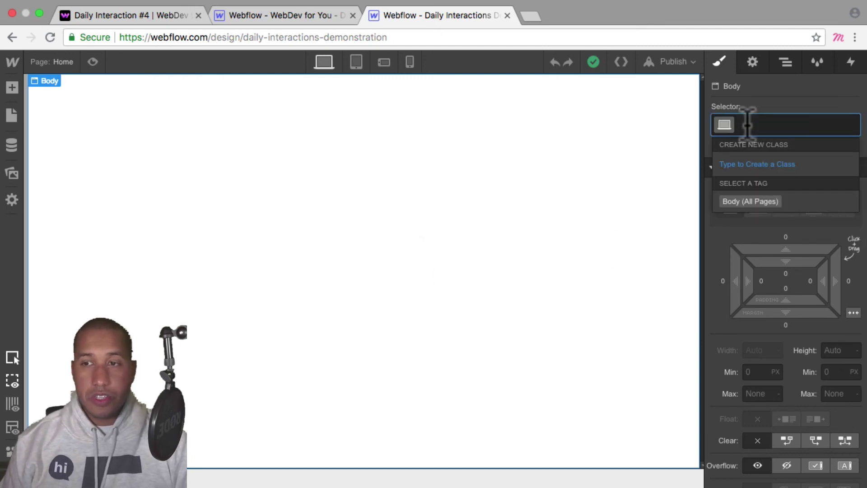
pyautogui.write('d-')
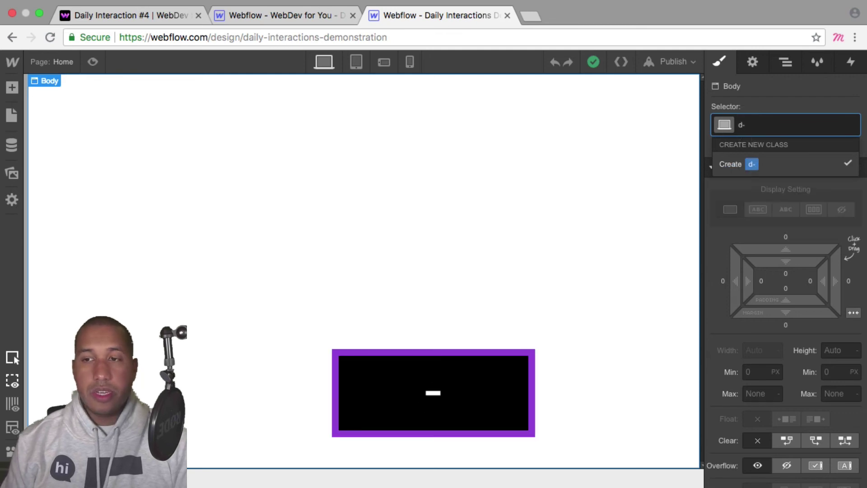
pyautogui.write('4')
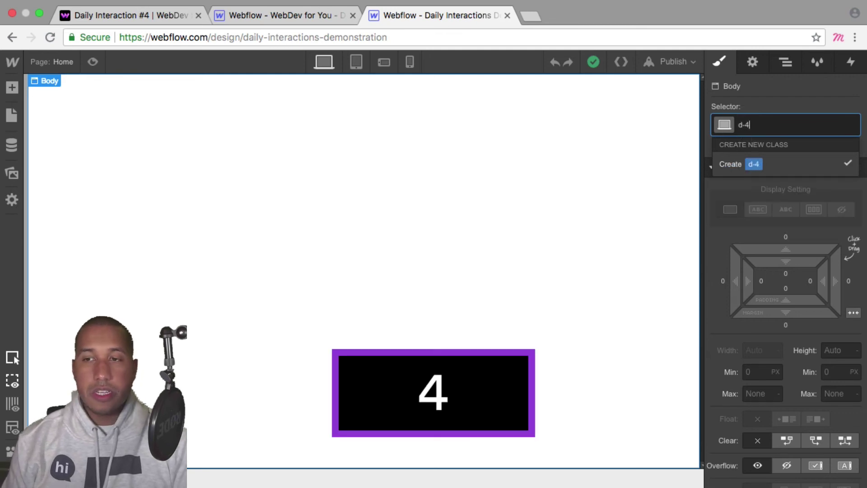
pyautogui.write('-body')
pyautogui.press('Return')
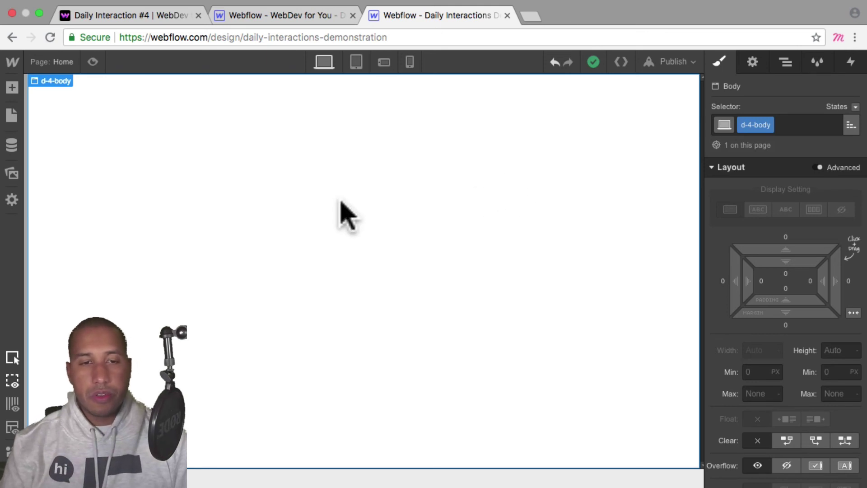
# Step: Add a Section to the page body and give it the new class d-4-section
pyautogui.click(12, 87)
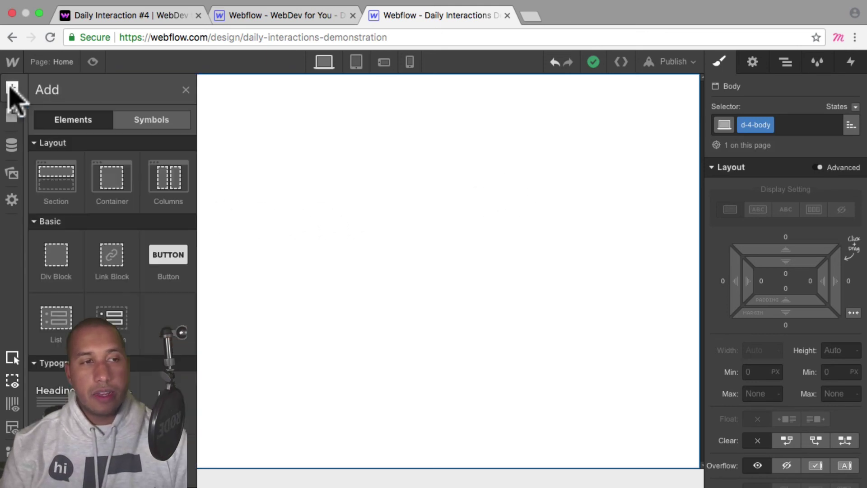
pyautogui.moveTo(58, 181); pyautogui.dragTo(112, 194)
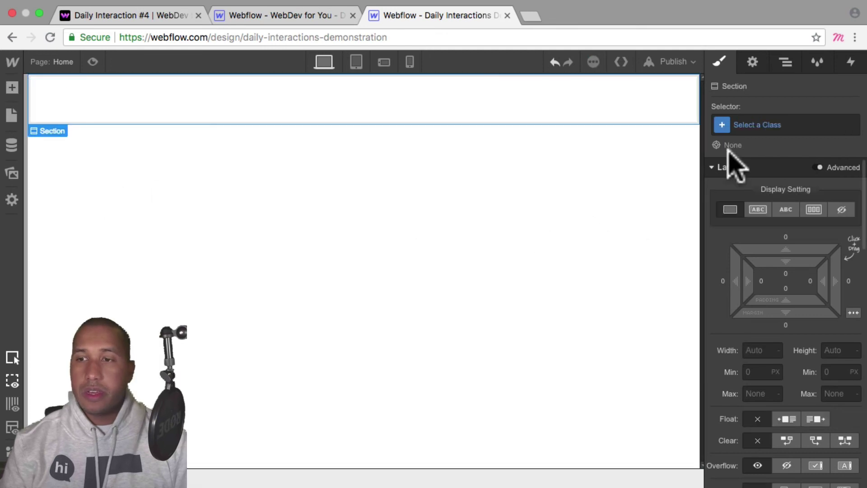
pyautogui.click(750, 126)
pyautogui.write('d-4-section')
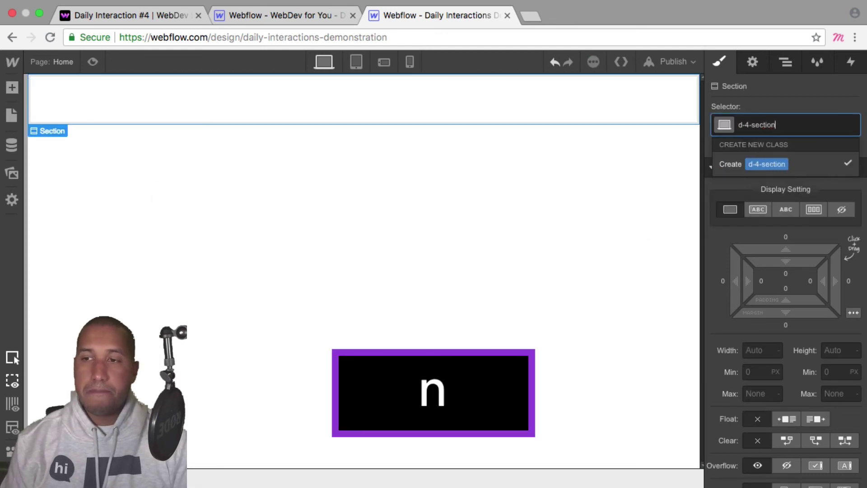
pyautogui.press('Return')
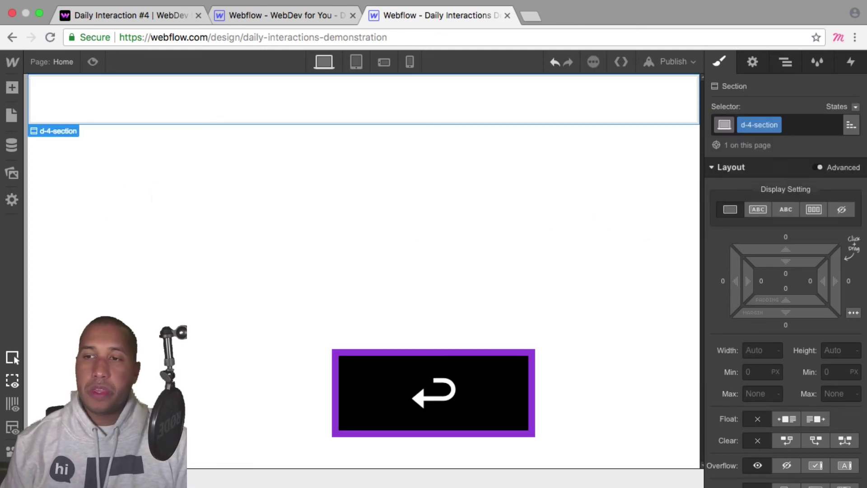
# Step: Set the d-4-section height to 100 VH and fill its background with black
pyautogui.click(834, 345)
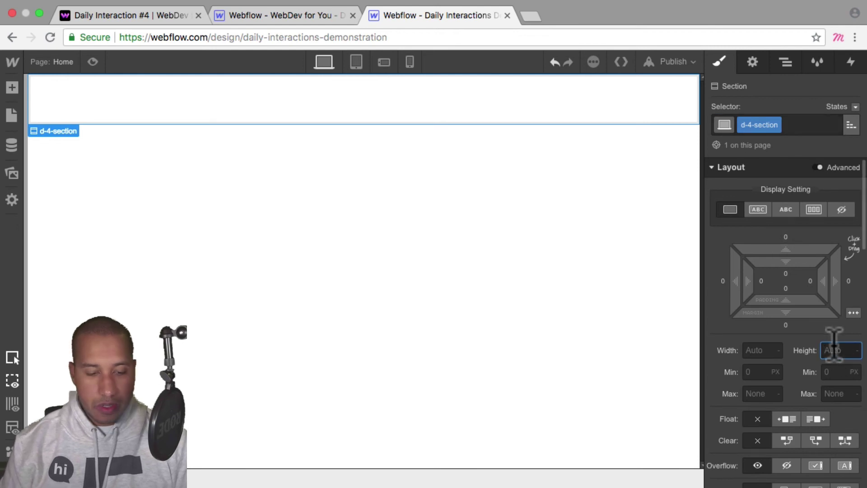
pyautogui.write('100vh')
pyautogui.press('Return')
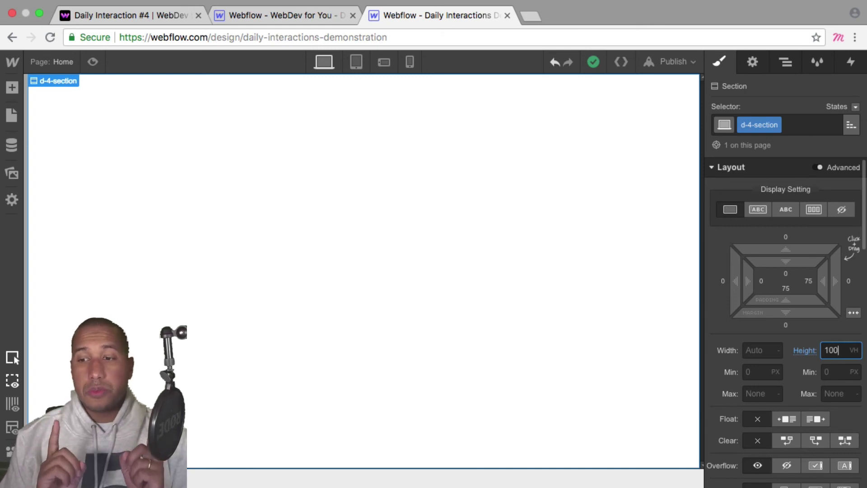
pyautogui.scroll(-1, 826, 233)
pyautogui.scroll(-15, 826, 233)
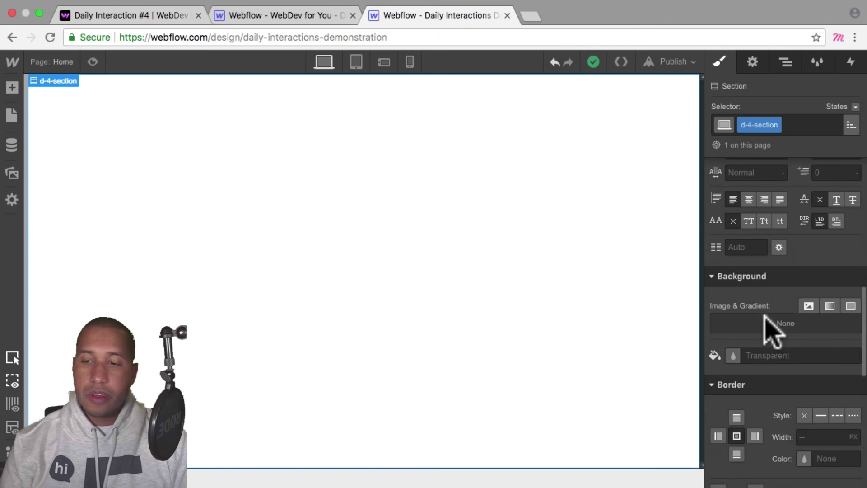
pyautogui.click(733, 355)
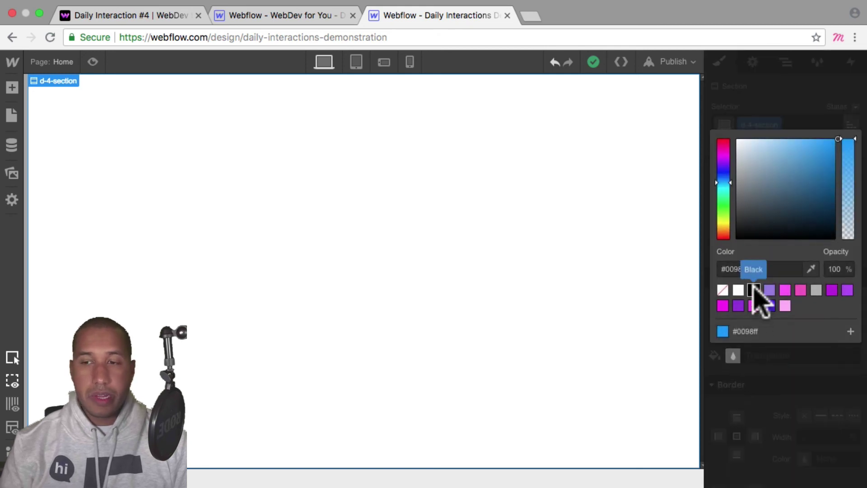
pyautogui.click(755, 289)
pyautogui.click(784, 370)
# Step: Make d-4-section a horizontal flex layout with its children centered on both axes
pyautogui.scroll(3, 789, 357)
pyautogui.scroll(10, 789, 348)
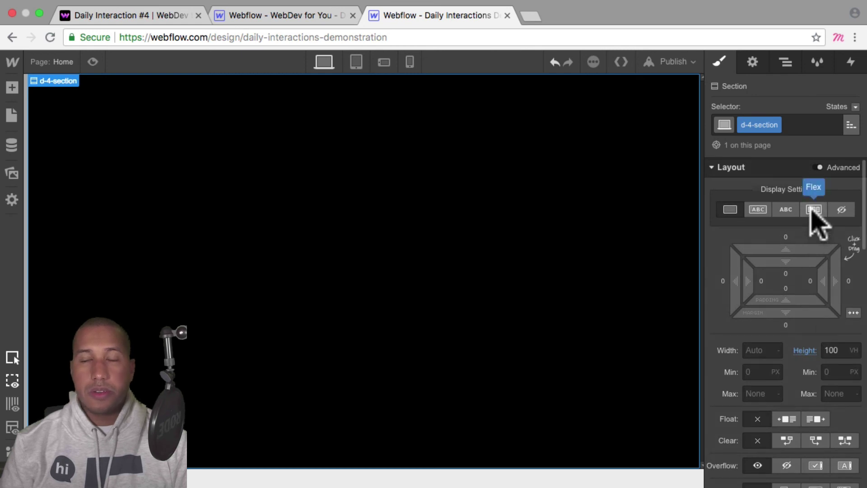
pyautogui.click(812, 210)
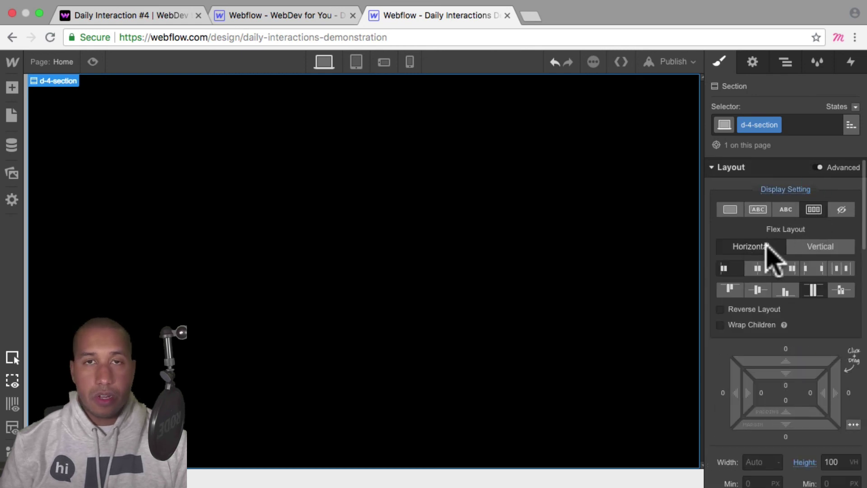
pyautogui.click(756, 267)
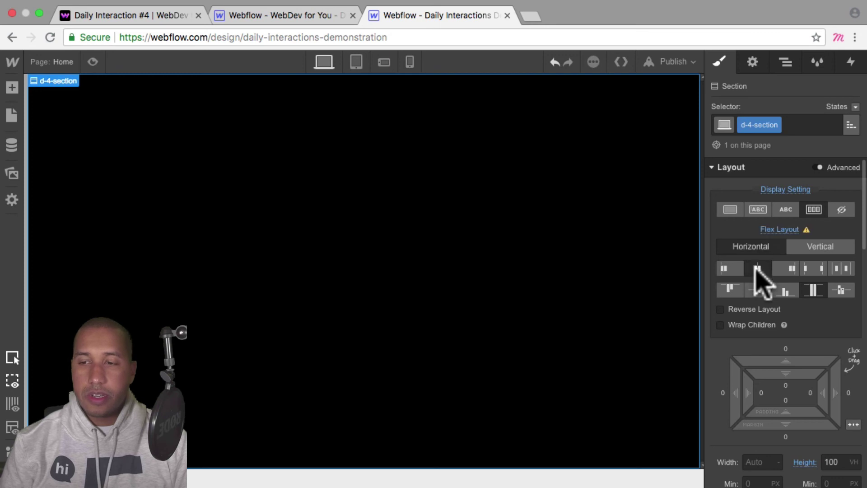
pyautogui.click(759, 290)
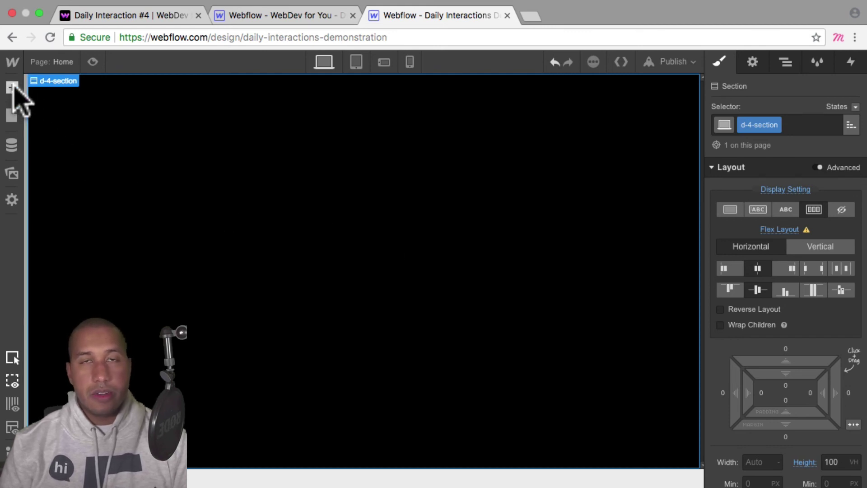
# Step: Add a Div Block inside the section and give it the new class d-4-solar-system-wrapper
pyautogui.click(13, 88)
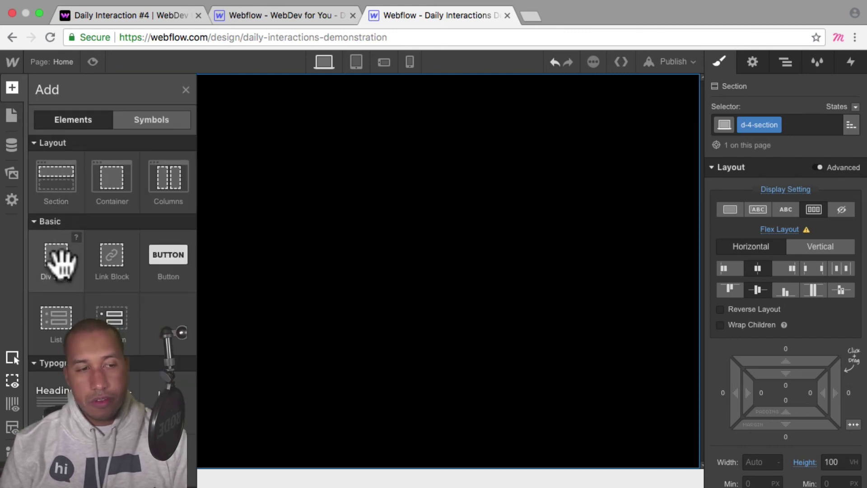
pyautogui.moveTo(60, 264); pyautogui.dragTo(217, 321)
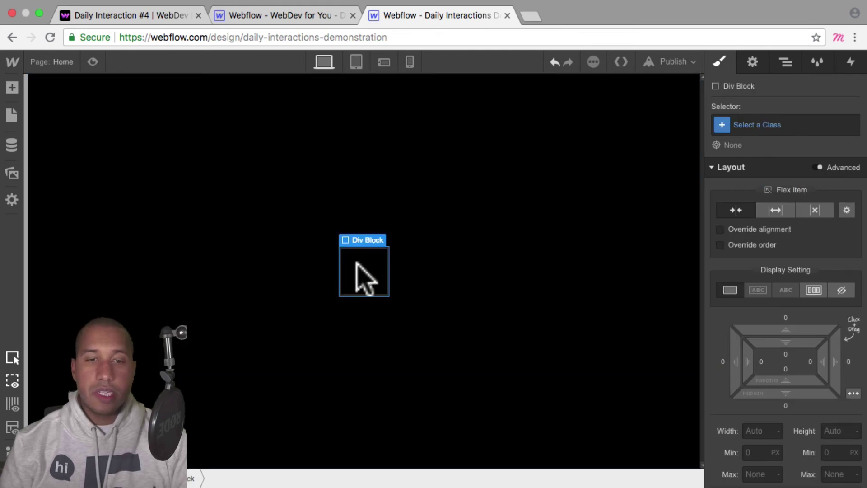
pyautogui.click(768, 126)
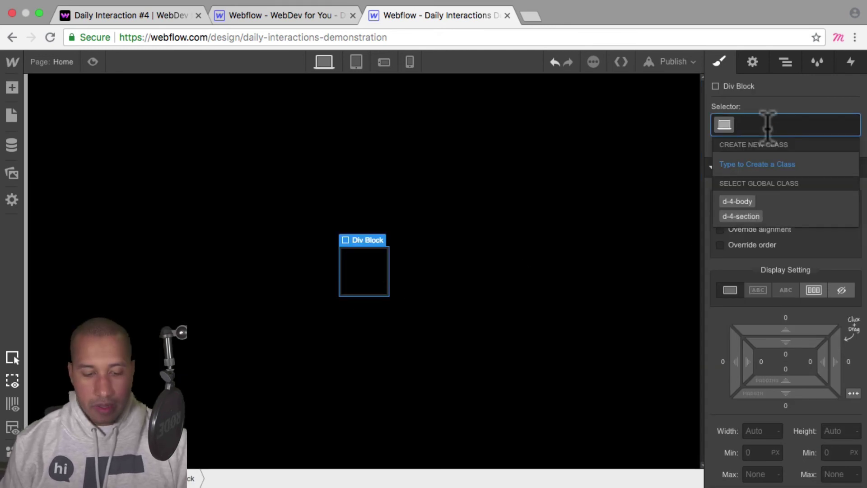
pyautogui.write('d-4-sol')
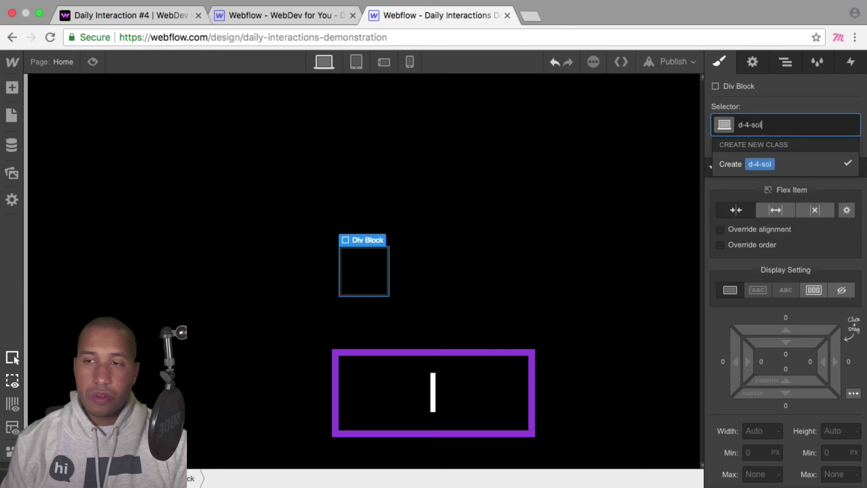
pyautogui.write('ar-system-wra')
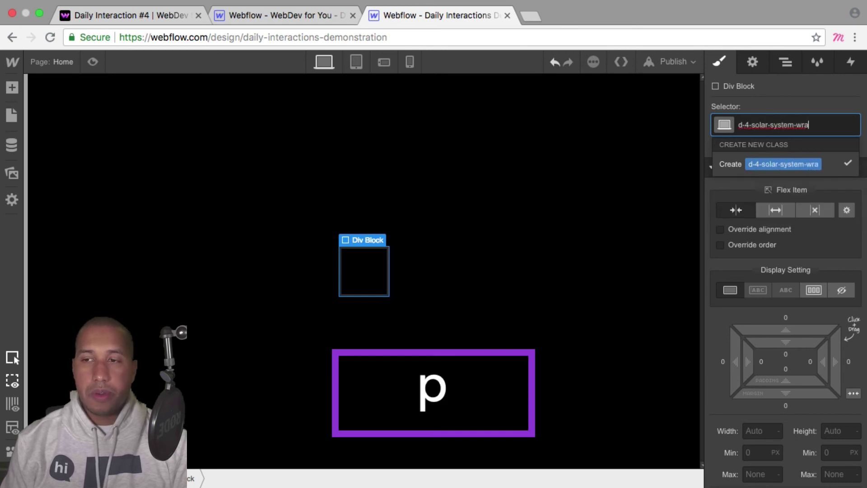
pyautogui.write('pper')
pyautogui.press('Return')
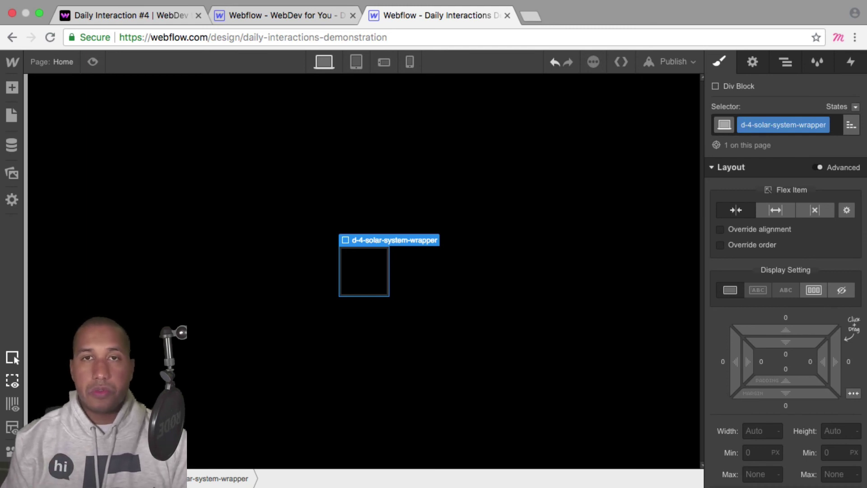
# Step: Size d-4-solar-system-wrapper to 300 px wide by 300 px high and set its position to Relative
pyautogui.scroll(-5, 780, 242)
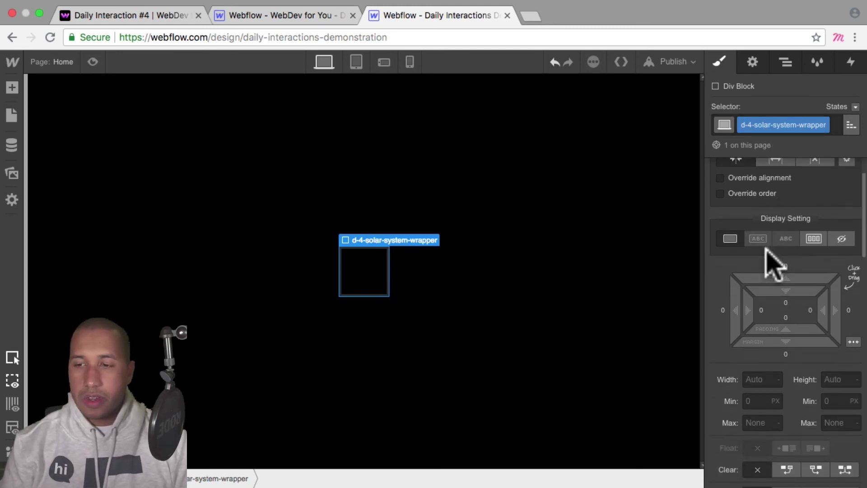
pyautogui.click(759, 319)
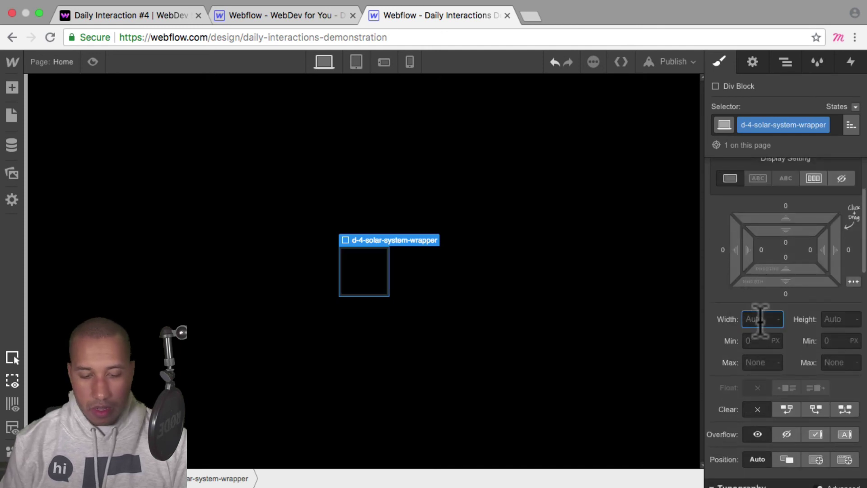
pyautogui.write('300')
pyautogui.press('Tab')
pyautogui.write('300')
pyautogui.press('Return')
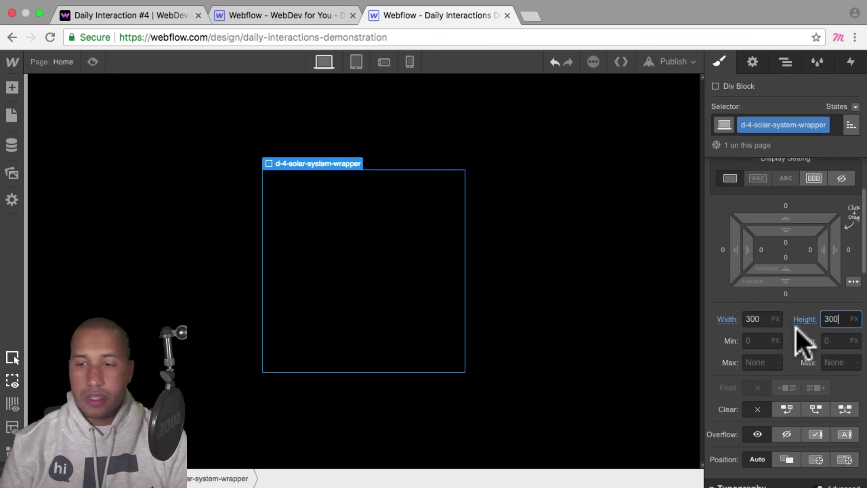
pyautogui.scroll(-2, 800, 339)
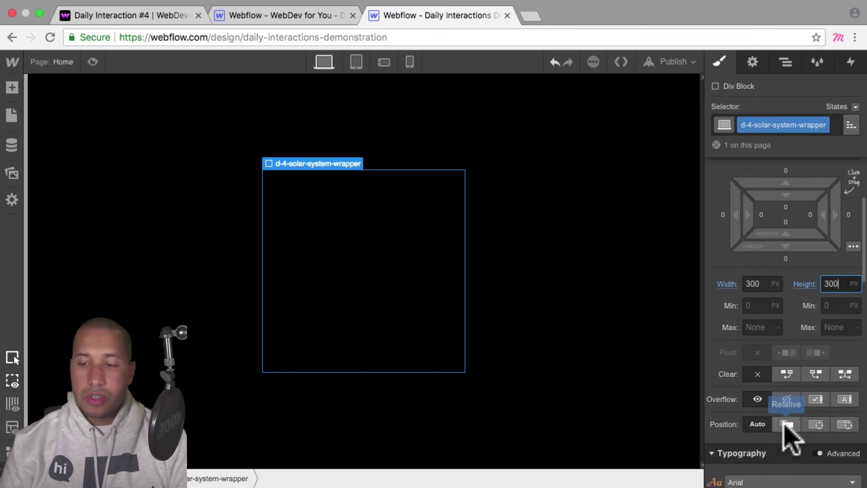
pyautogui.click(785, 426)
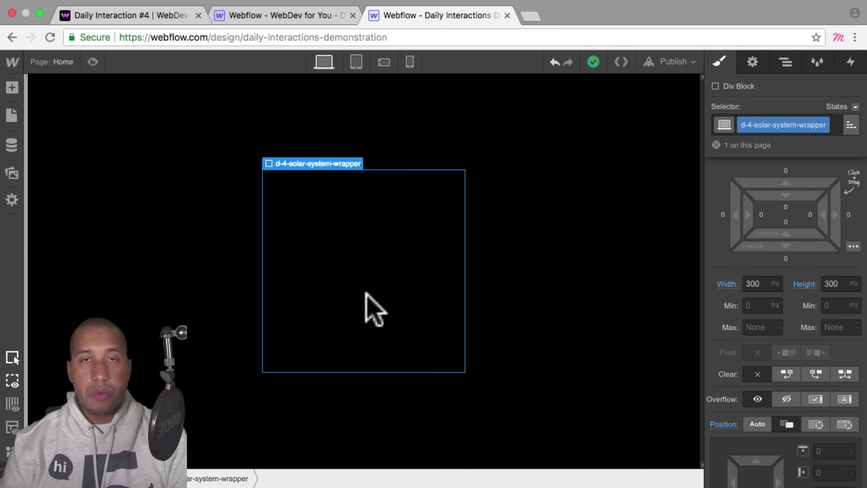
# Step: Make d-4-solar-system-wrapper a horizontal flex layout with its children centered on both axes
pyautogui.scroll(5, 831, 379)
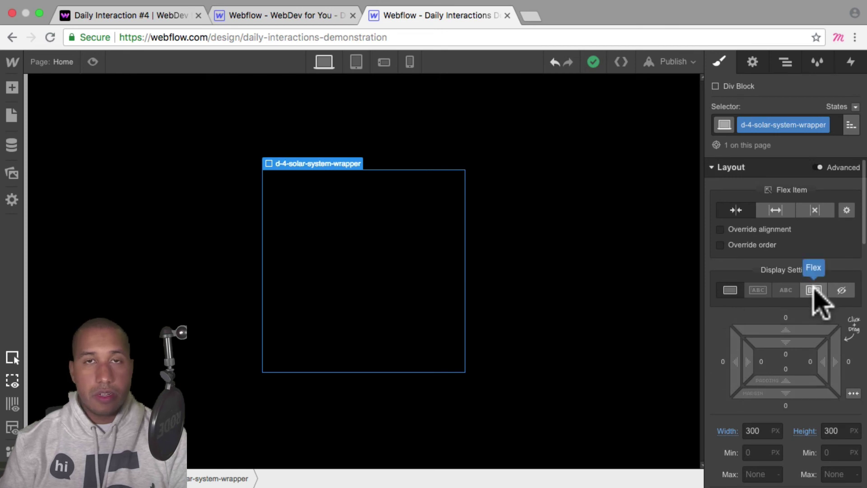
pyautogui.click(814, 289)
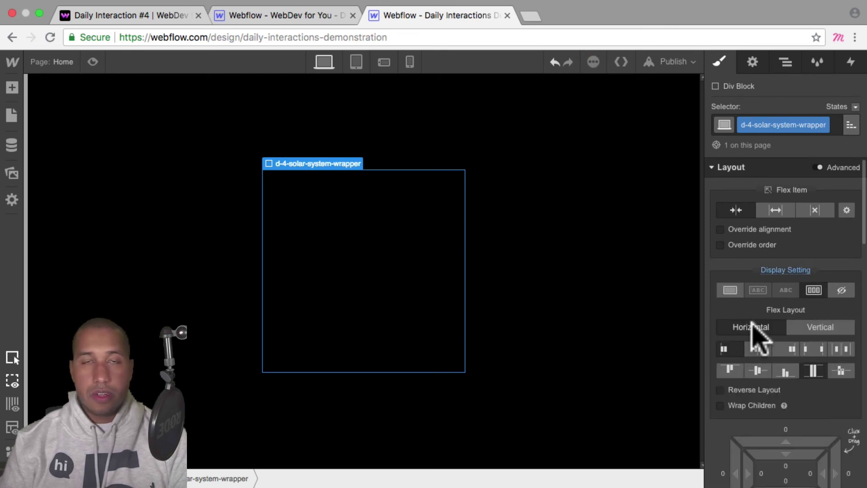
pyautogui.click(758, 351)
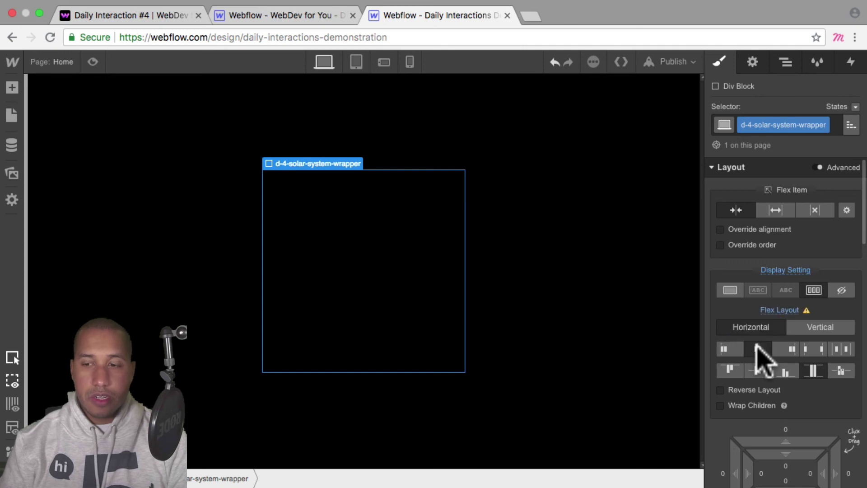
pyautogui.click(758, 369)
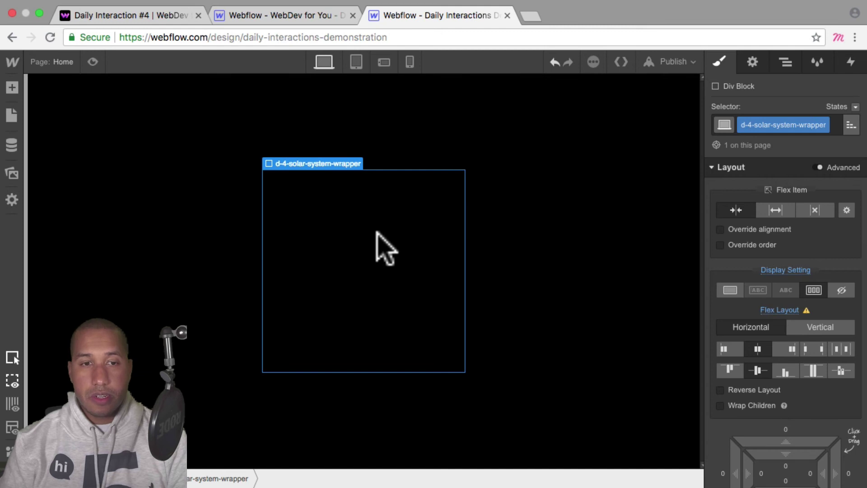
# Step: Add a Div Block inside d-4-solar-system-wrapper and give it the new class d-4-circle
pyautogui.click(12, 87)
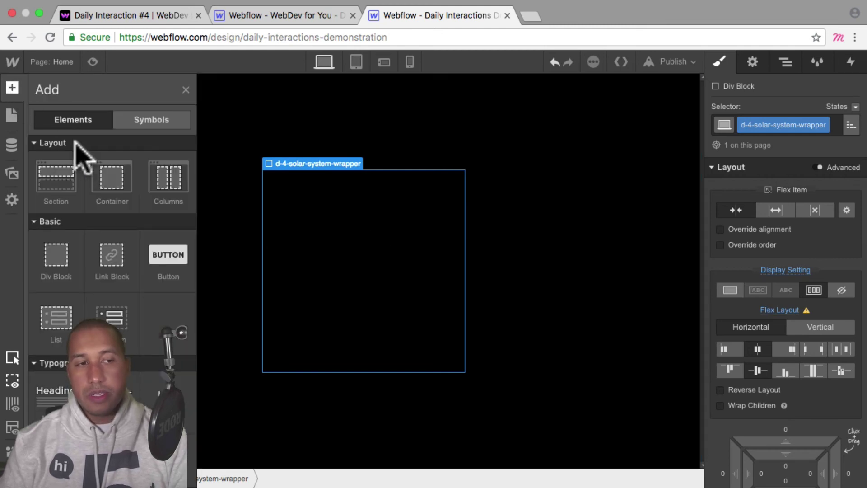
pyautogui.click(58, 257)
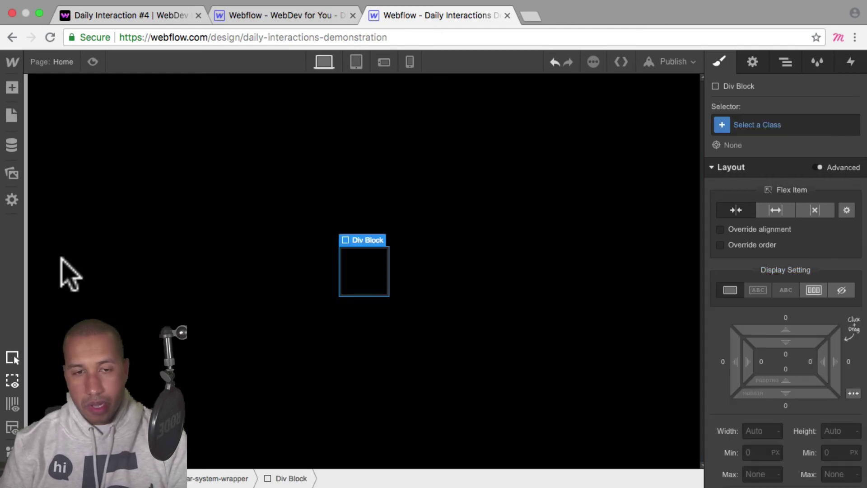
pyautogui.click(776, 125)
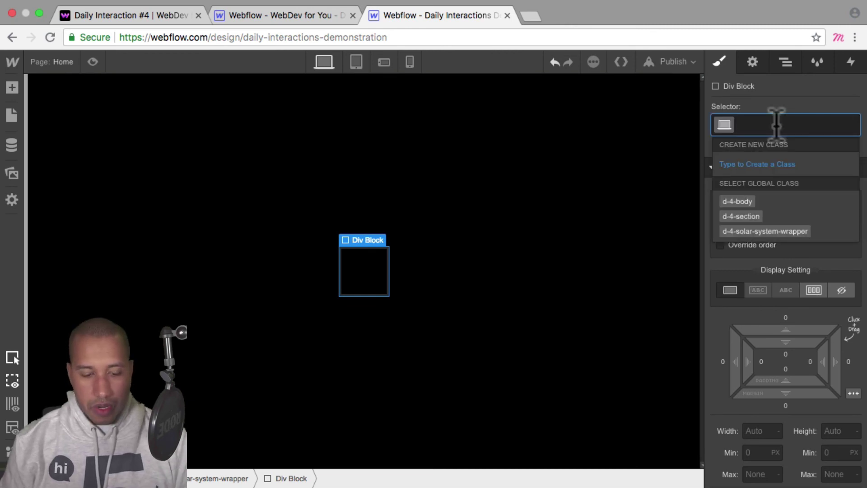
pyautogui.write('d-4-')
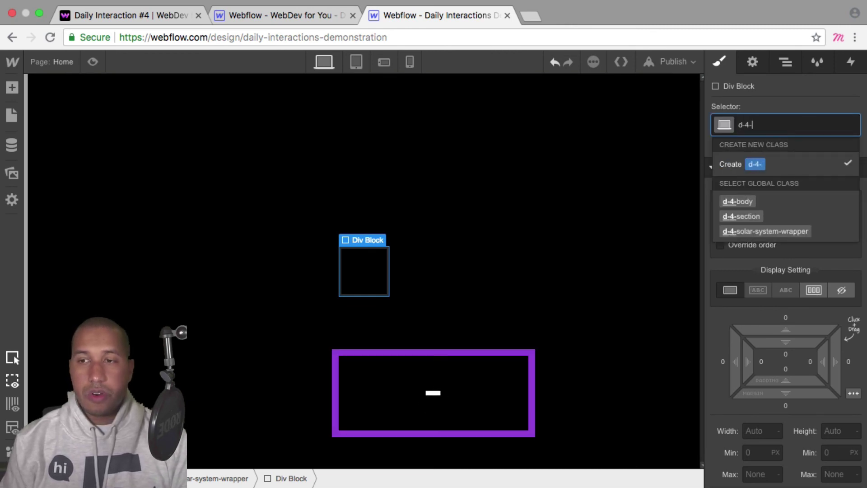
pyautogui.write('circle')
pyautogui.press('Return')
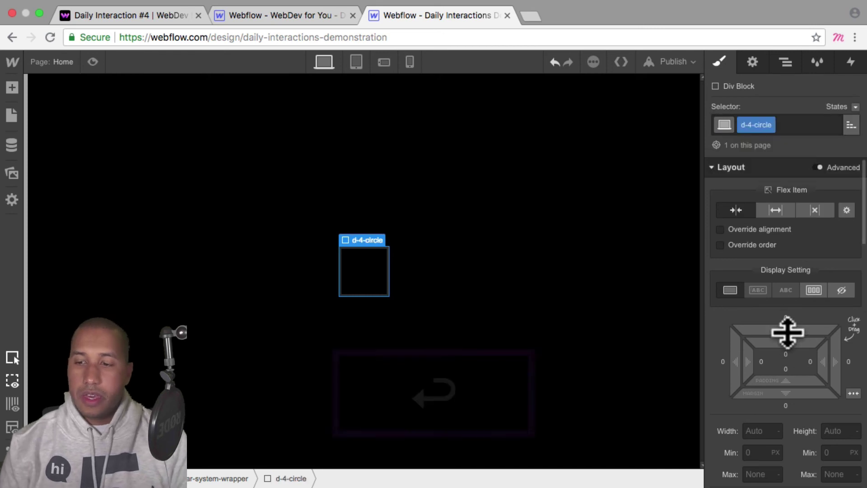
# Step: Size d-4-circle to 250 px wide by 250 px high
pyautogui.scroll(-1, 788, 358)
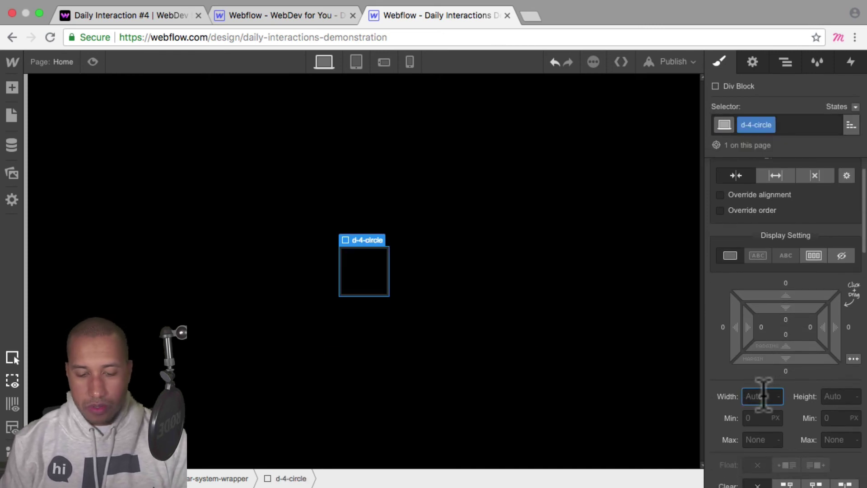
pyautogui.write('250')
pyautogui.press('Tab')
pyautogui.write('250')
pyautogui.press('Return')
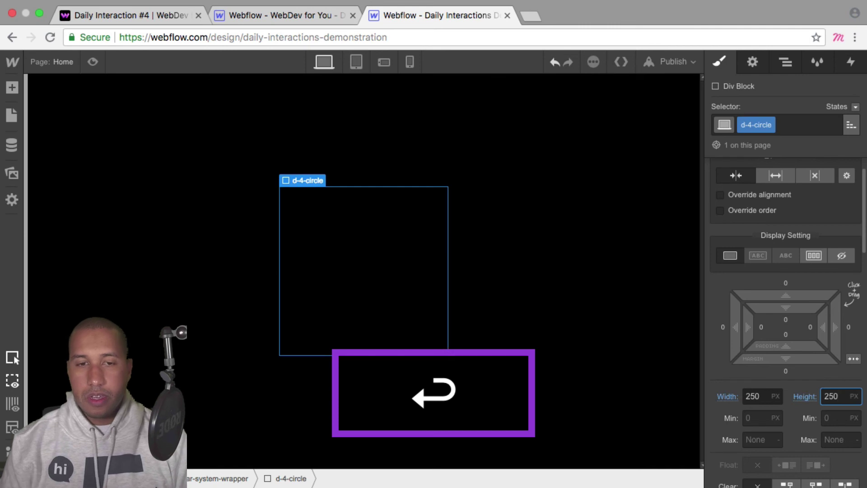
# Step: Give d-4-circle the background image webdev-for-you-oval.svg, sized to Cover, positioned at 50% on both axes and without tiling
pyautogui.scroll(-1, 788, 292)
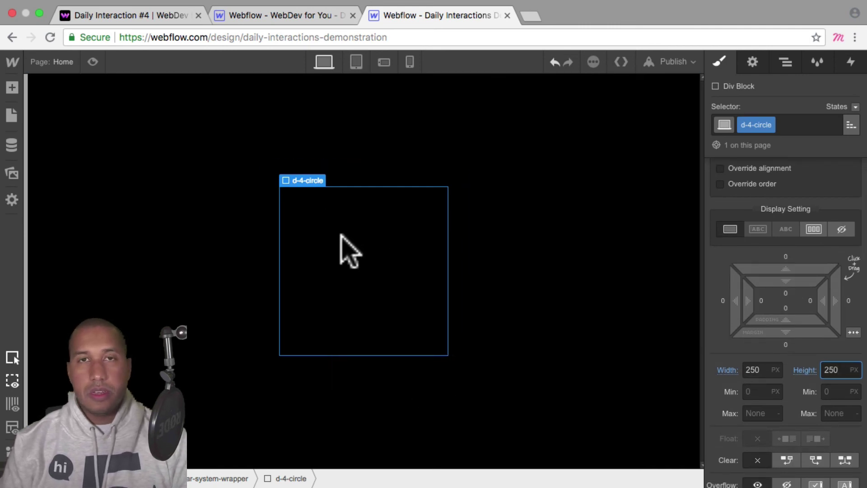
pyautogui.scroll(-1, 843, 323)
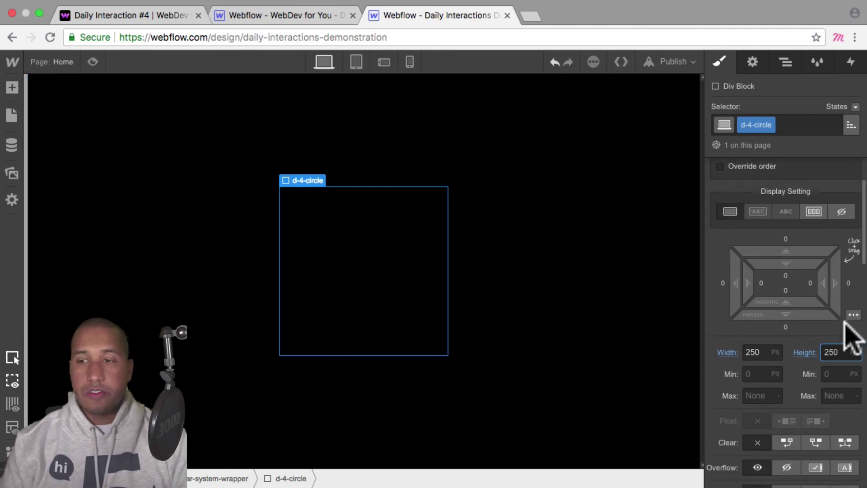
pyautogui.scroll(-5, 849, 337)
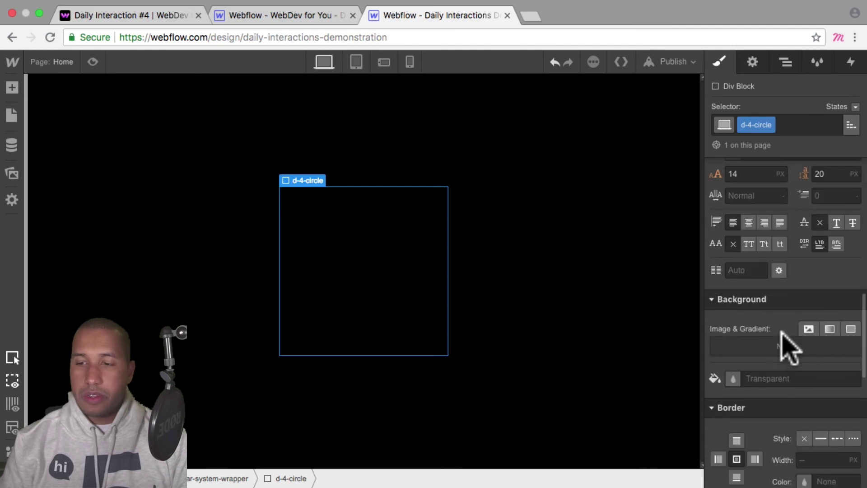
pyautogui.click(808, 329)
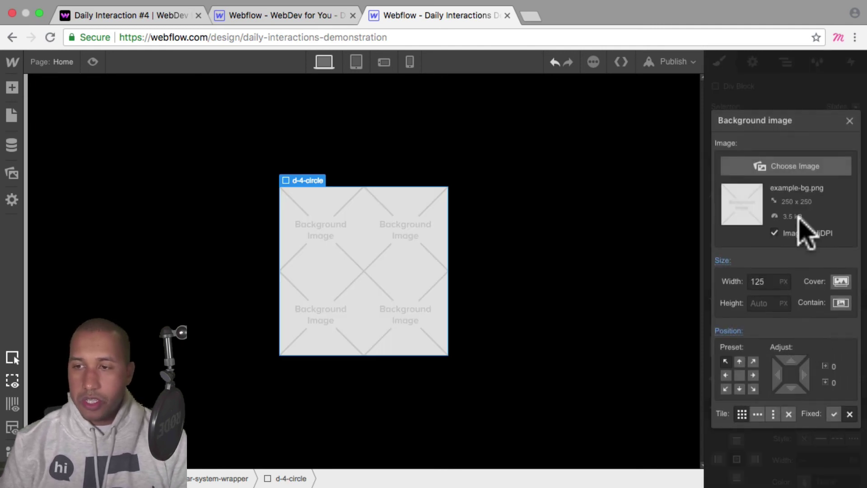
pyautogui.click(791, 165)
pyautogui.click(46, 163)
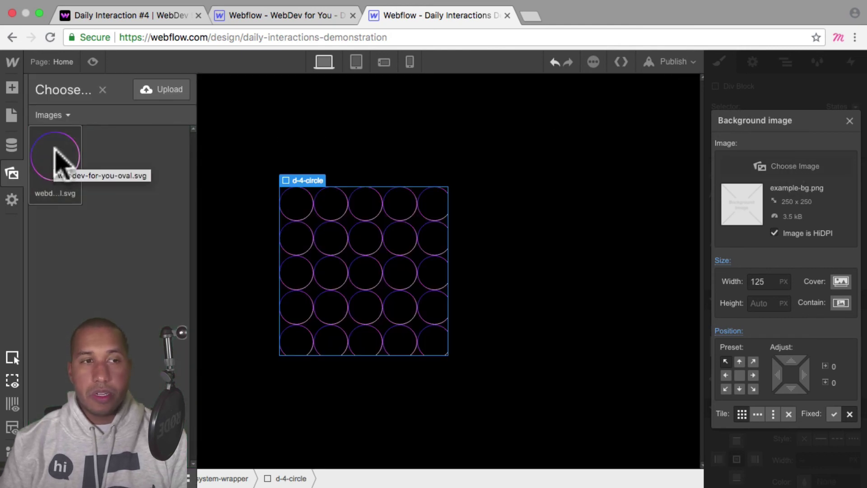
pyautogui.click(58, 162)
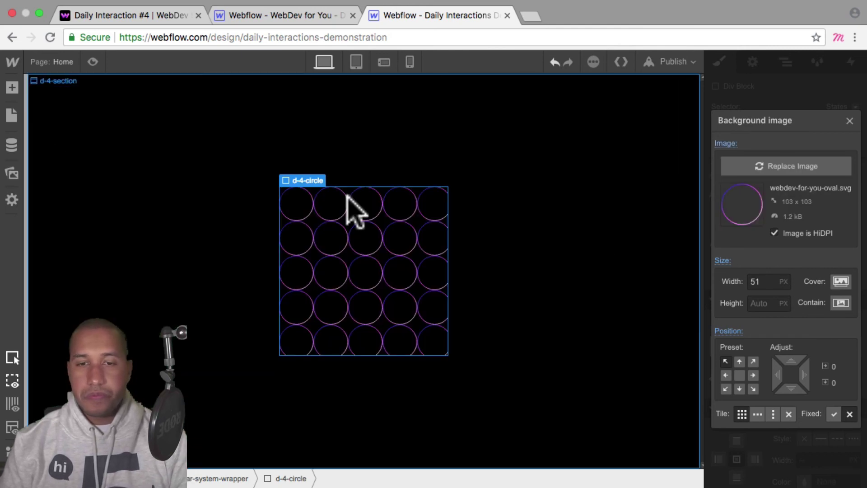
pyautogui.click(841, 282)
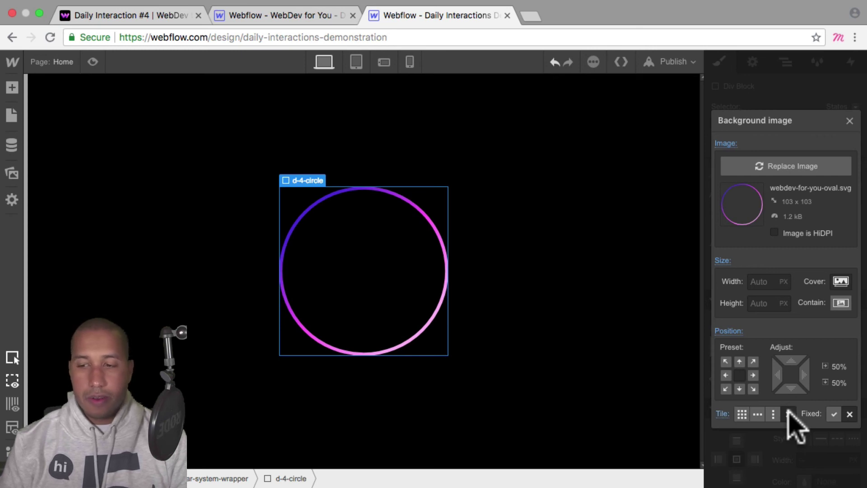
pyautogui.click(850, 121)
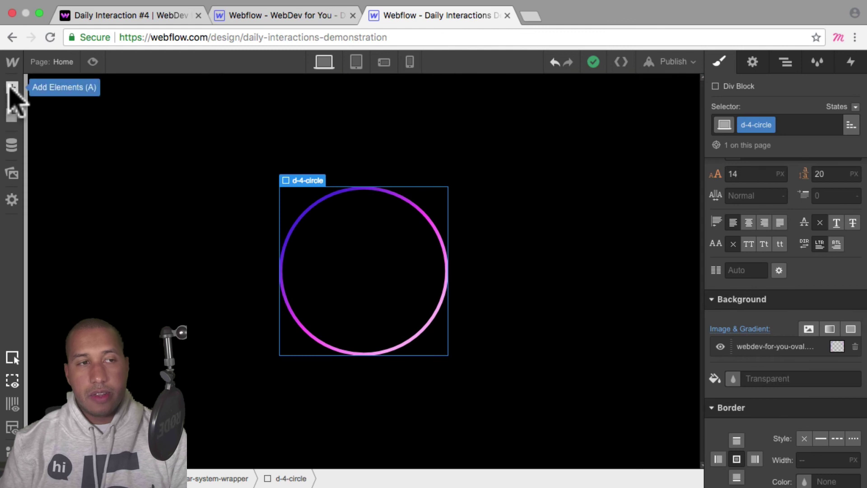
# Step: Add a Div Block inside d-4-circle and give it the new class d-4-planet
pyautogui.click(12, 87)
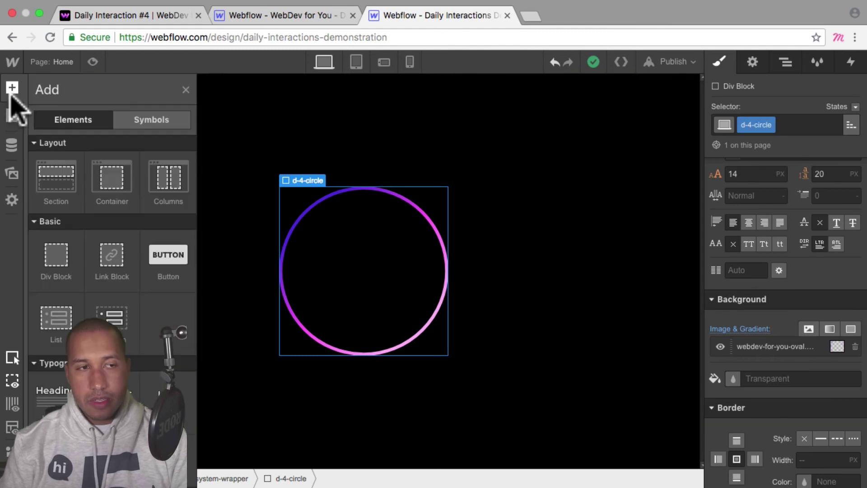
pyautogui.click(56, 252)
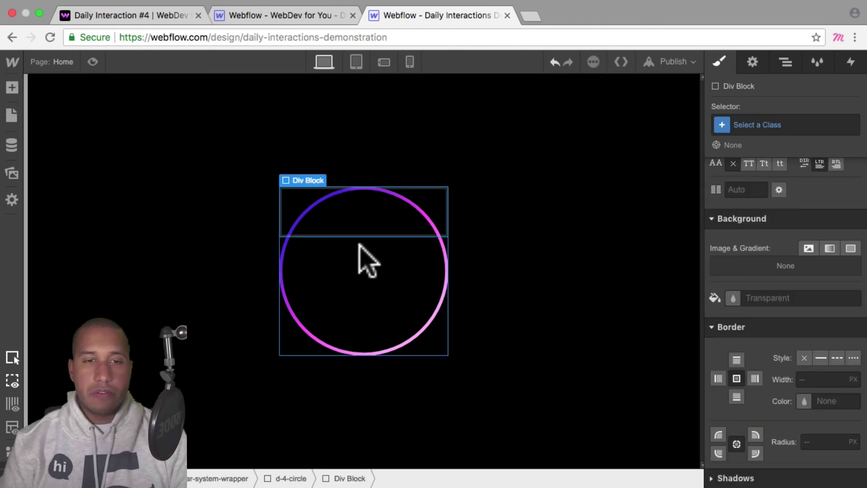
pyautogui.click(774, 124)
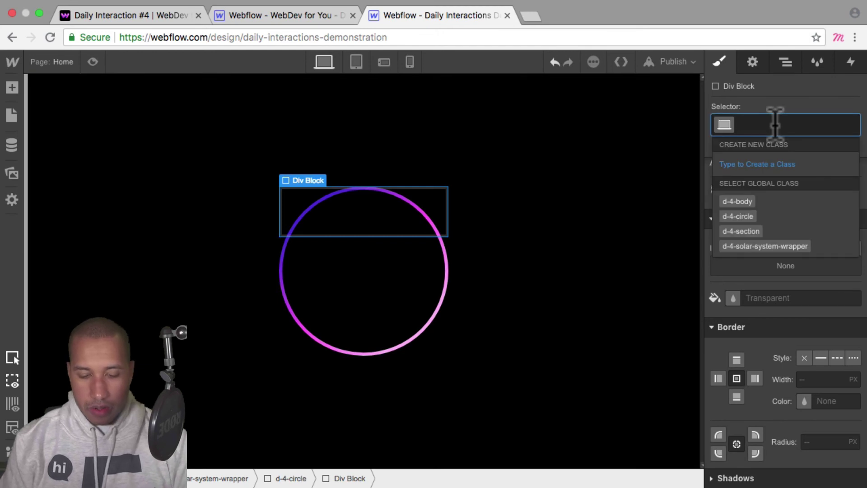
pyautogui.write('d-4-planet')
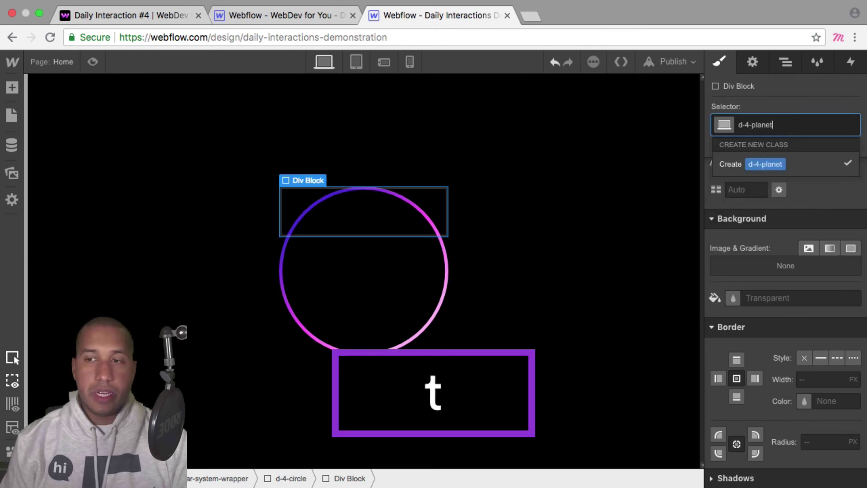
pyautogui.press('Return')
# Step: Size d-4-planet to 50 px wide by 50 px high
pyautogui.scroll(10, 804, 216)
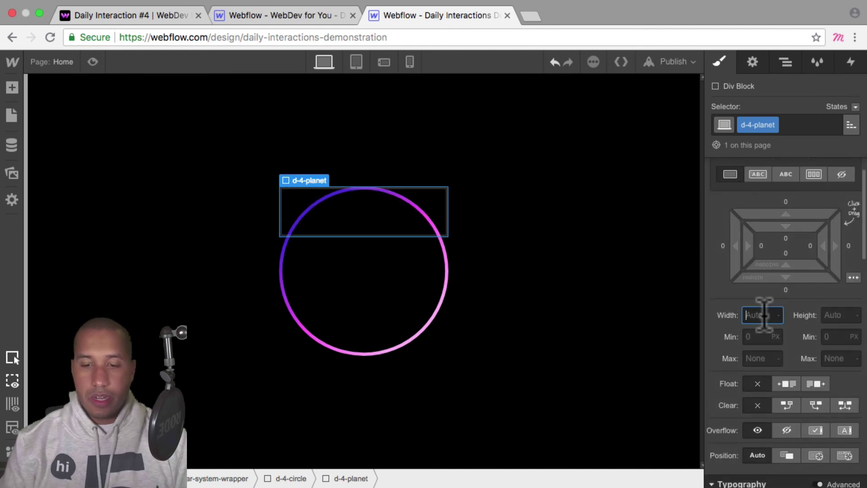
pyautogui.write('50')
pyautogui.press('Tab')
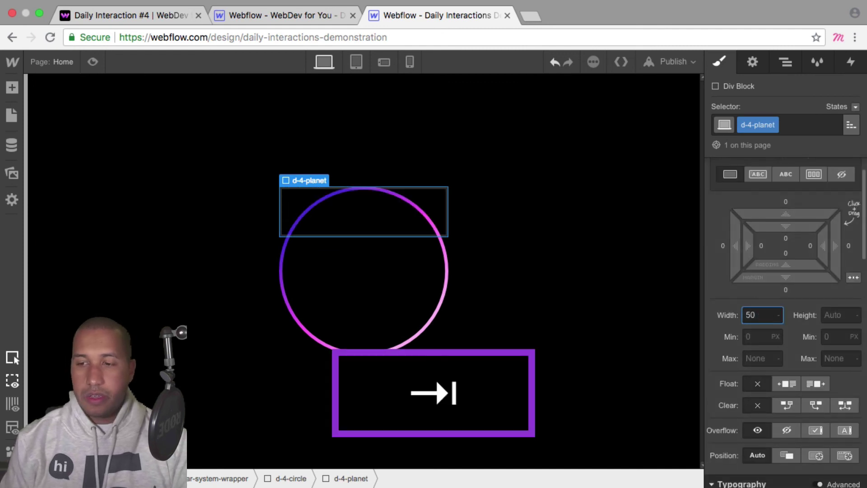
pyautogui.write('50')
pyautogui.press('Return')
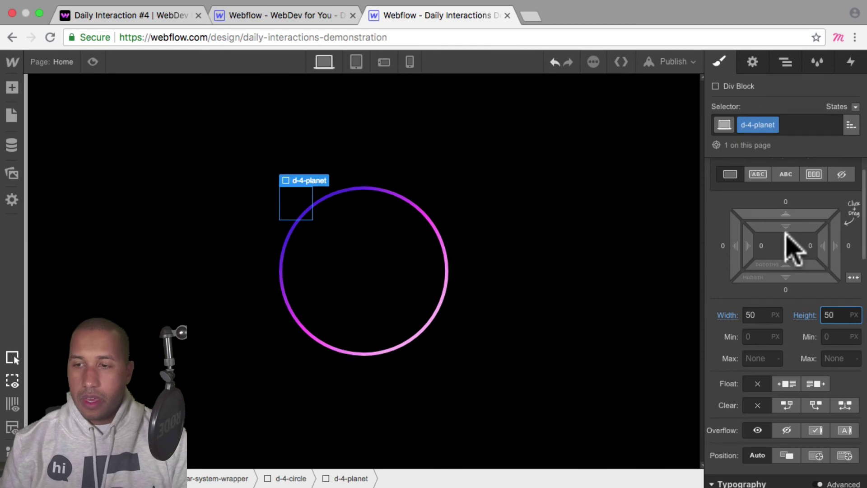
# Step: Set the background color of d-4-planet to the saved purple-blue swatch #4d16dd
pyautogui.scroll(-3, 794, 248)
pyautogui.scroll(-5, 790, 242)
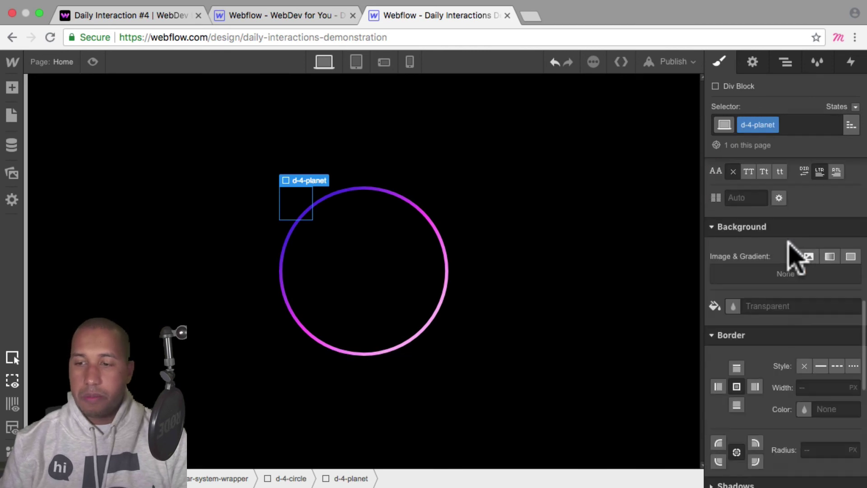
pyautogui.click(731, 305)
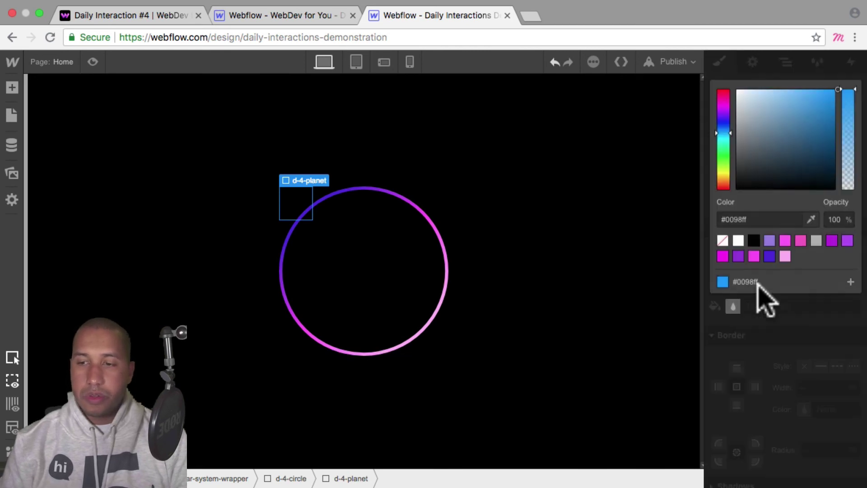
pyautogui.click(769, 256)
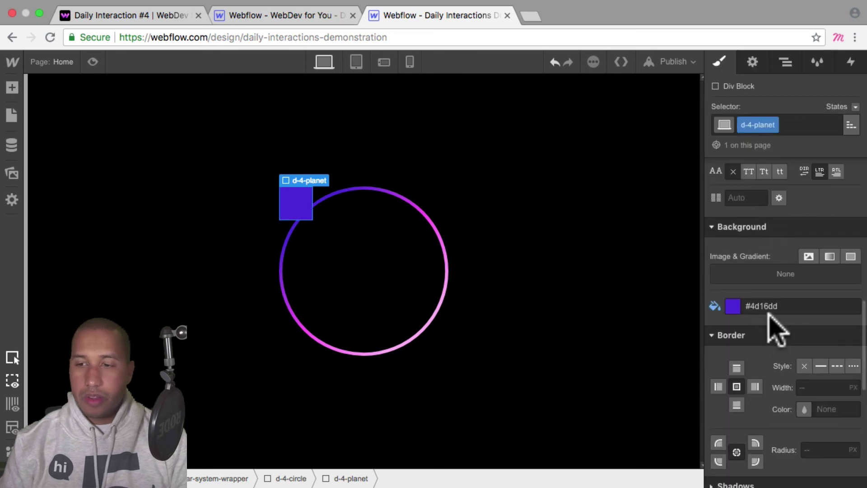
# Step: Round d-4-planet into a circle with a border radius of 50% on all corners
pyautogui.scroll(-1, 777, 327)
pyautogui.click(811, 387)
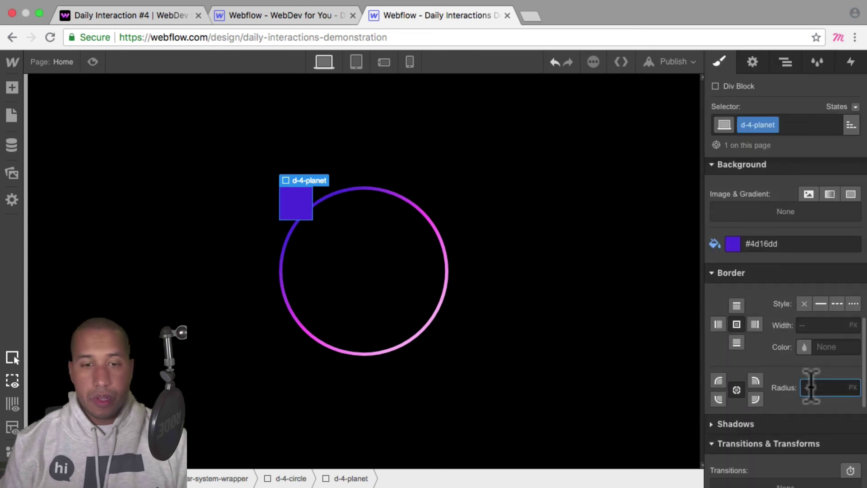
pyautogui.write('50%')
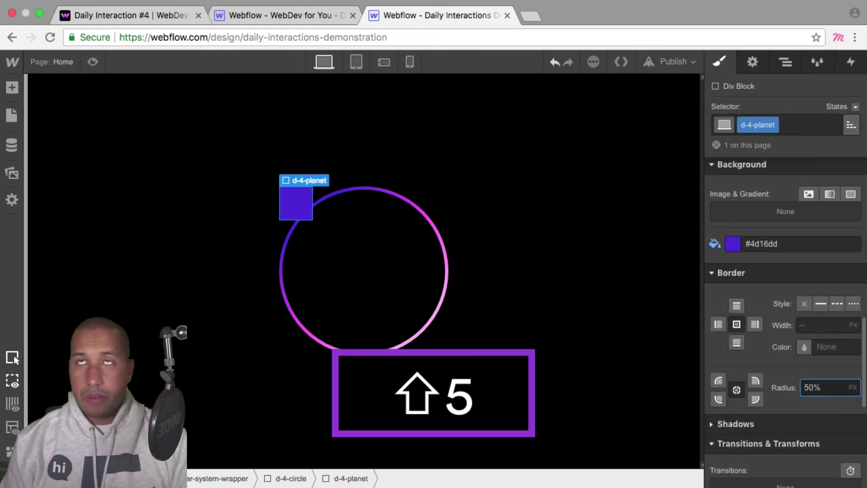
pyautogui.press('Return')
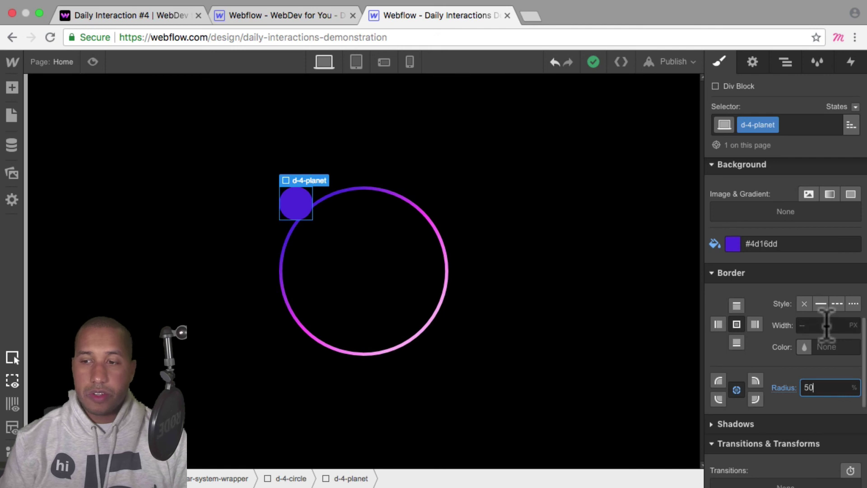
# Step: Give d-4-planet a top margin of 30 px to move it down onto the ring
pyautogui.scroll(10, 831, 335)
pyautogui.scroll(3, 831, 334)
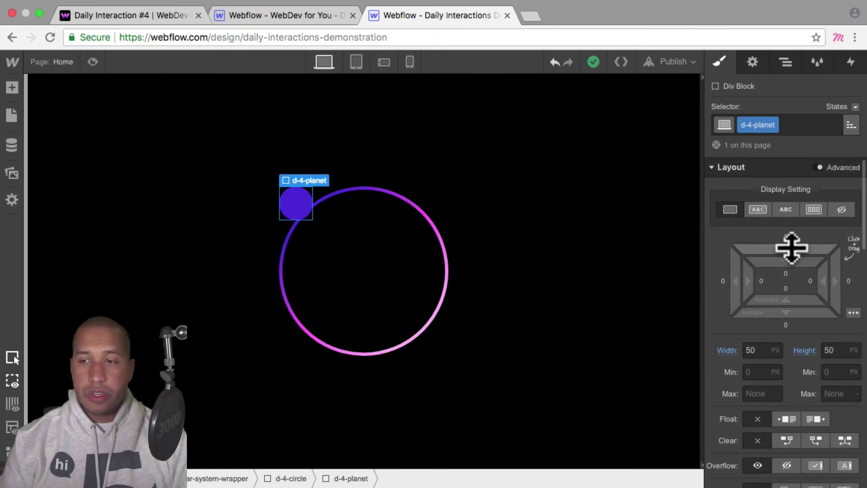
pyautogui.moveTo(793, 247); pyautogui.dragTo(794, 186)
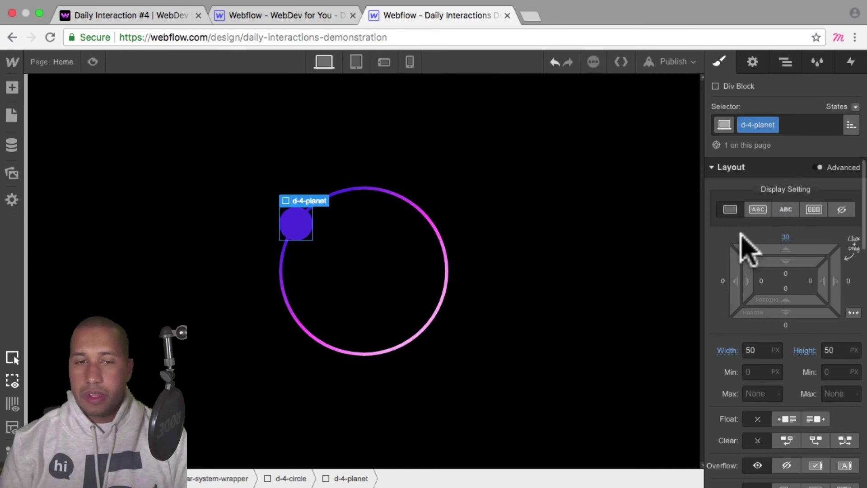
# Step: Duplicate d-4-circle with its planet inside d-4-solar-system-wrapper and expand the second circle in the element tree
pyautogui.click(402, 296)
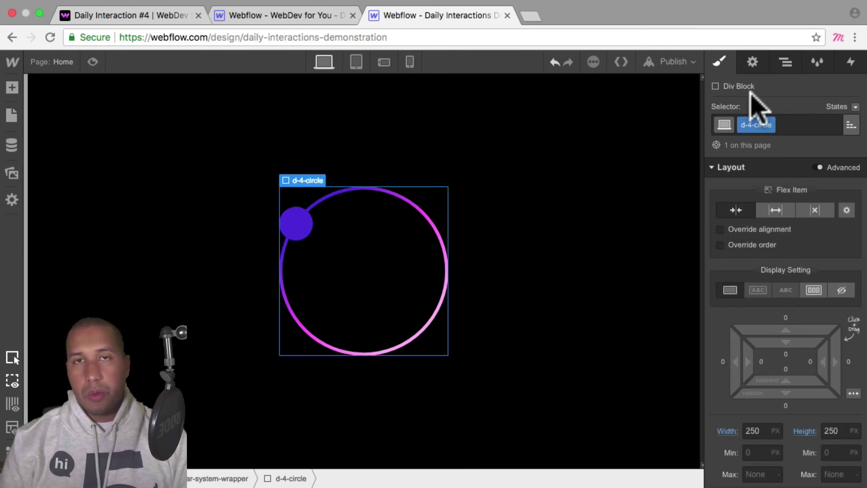
pyautogui.click(787, 60)
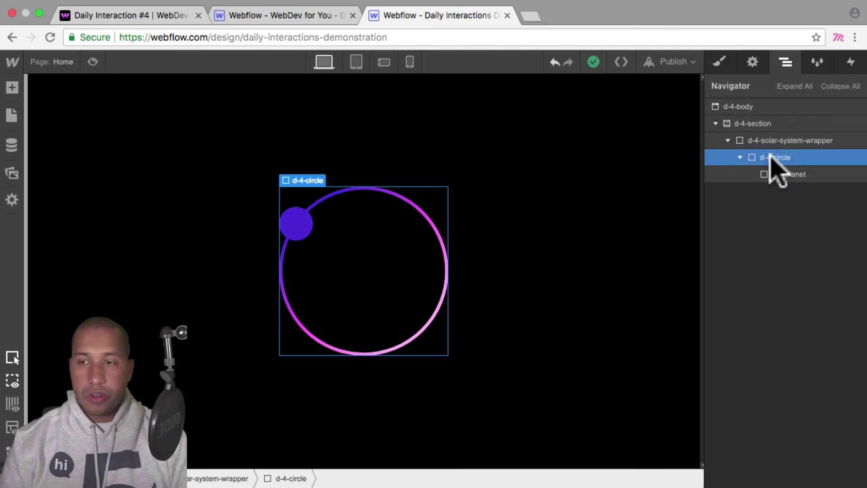
pyautogui.press('super+c')
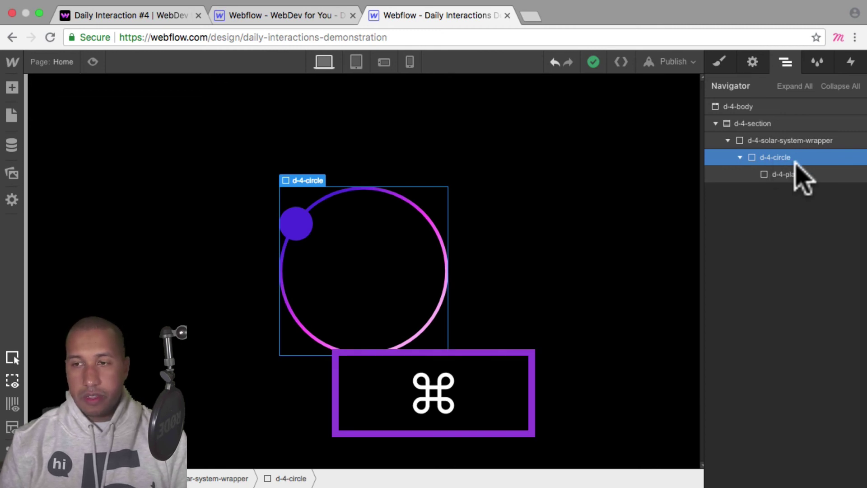
pyautogui.press('super+v')
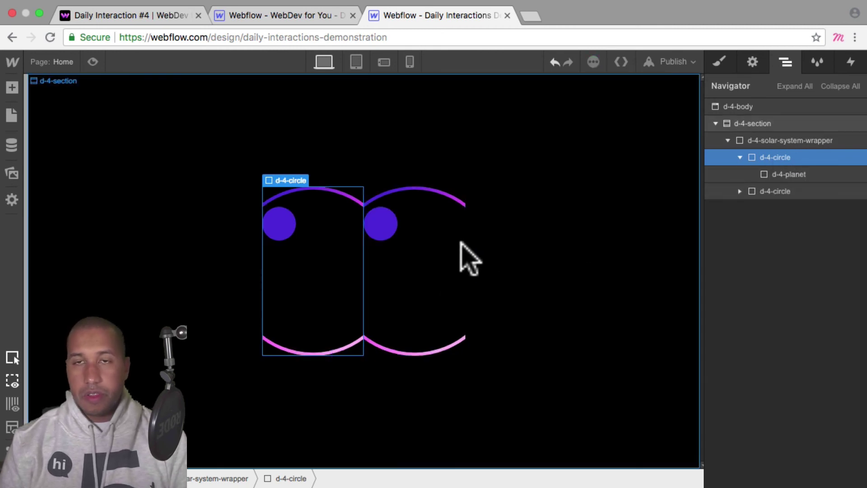
pyautogui.click(740, 191)
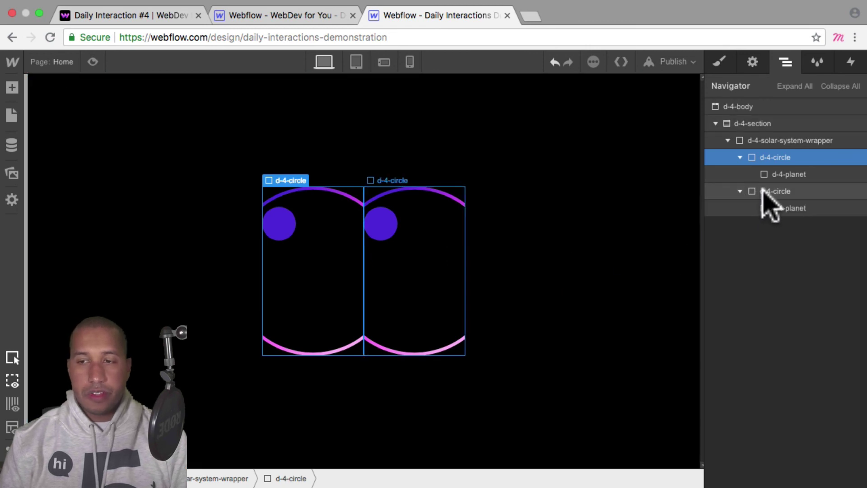
# Step: Delete the d-4-planet inside the second d-4-circle
pyautogui.click(763, 192)
pyautogui.click(784, 208)
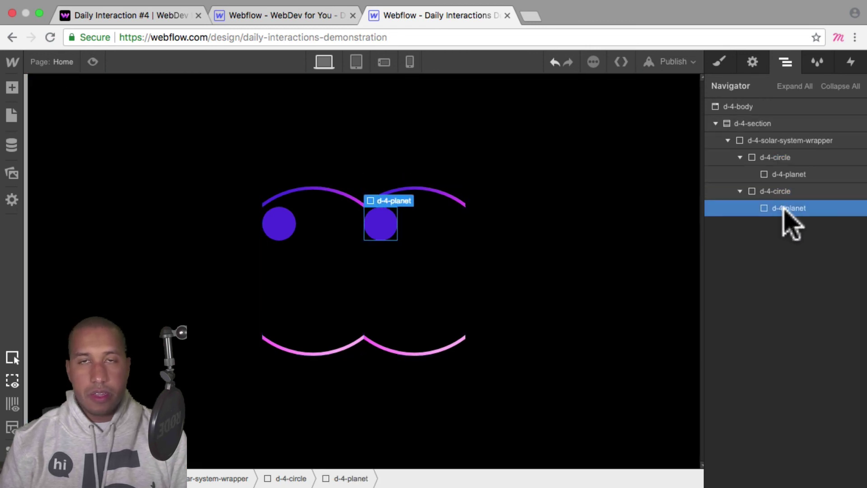
pyautogui.press('BackSpace')
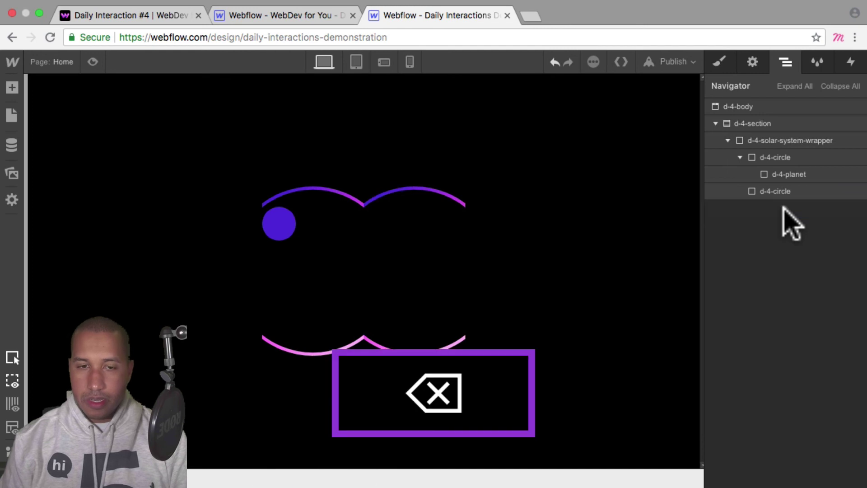
# Step: Add a combo class named second to the duplicated d-4-circle
pyautogui.click(776, 192)
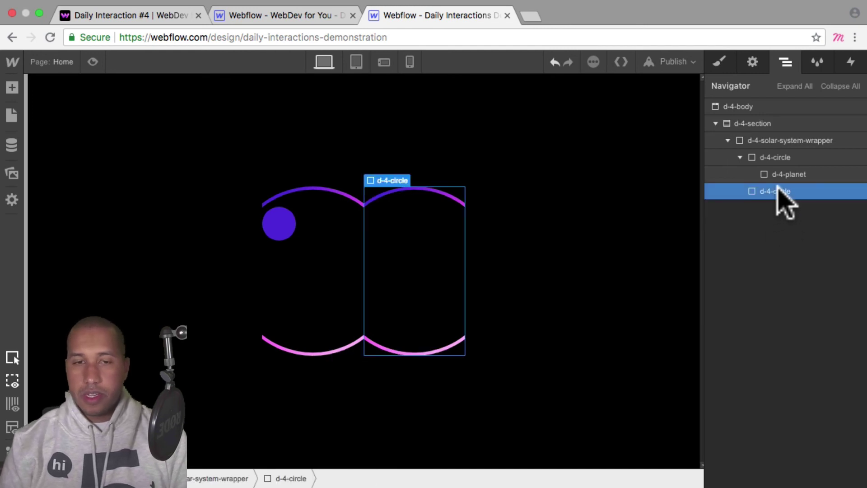
pyautogui.click(721, 61)
pyautogui.click(794, 123)
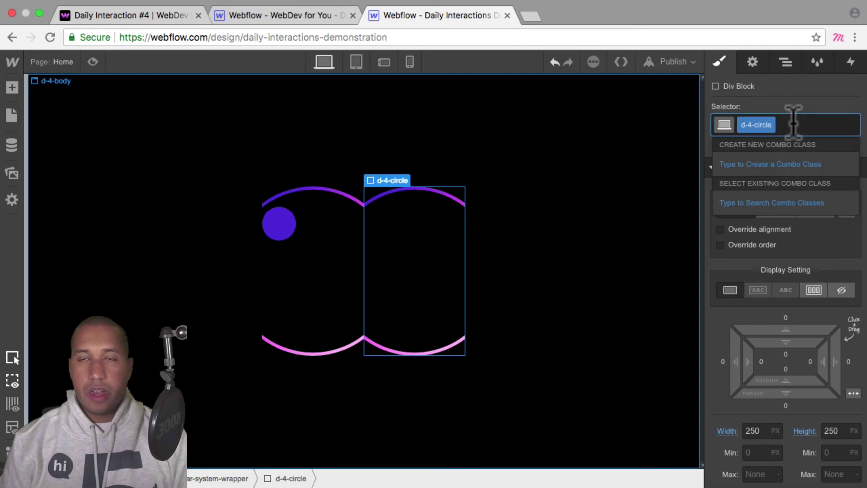
pyautogui.write('second')
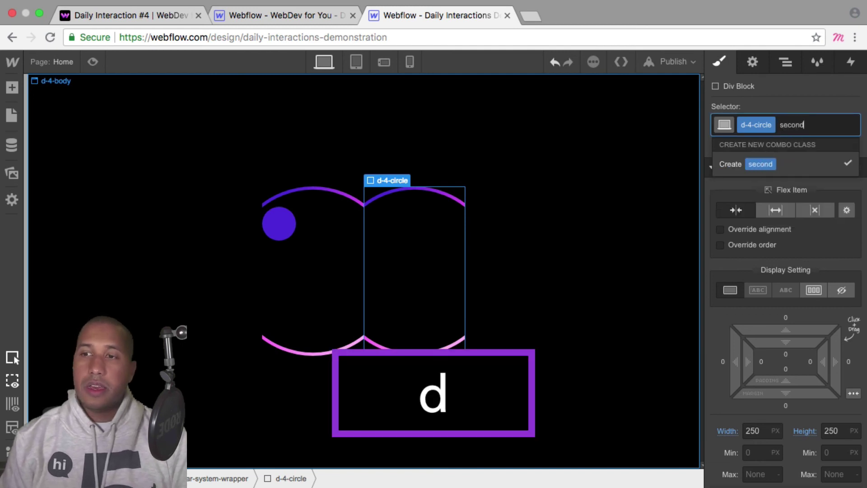
pyautogui.press('Return')
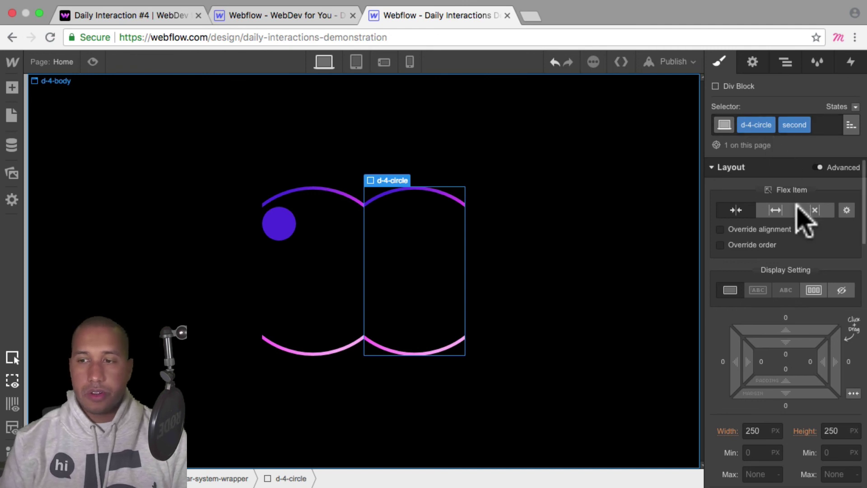
# Step: Set the second circle's position to absolute so it overlaps the first ring
pyautogui.scroll(-10, 800, 258)
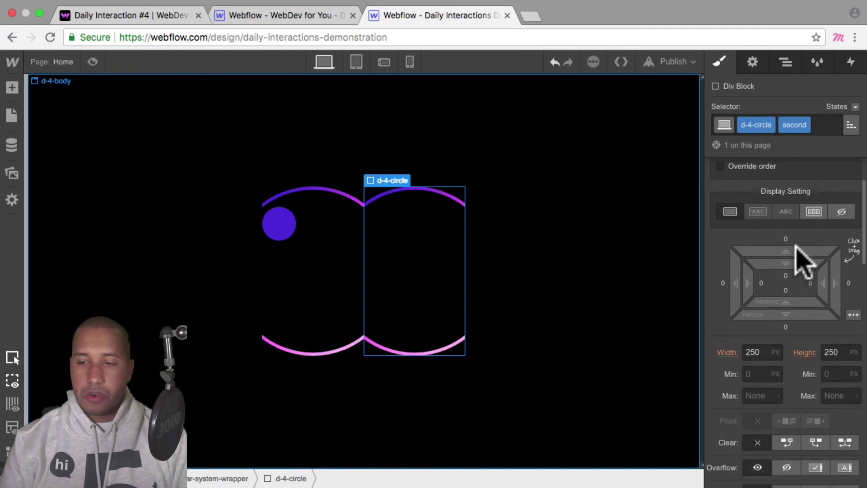
pyautogui.scroll(-1, 802, 260)
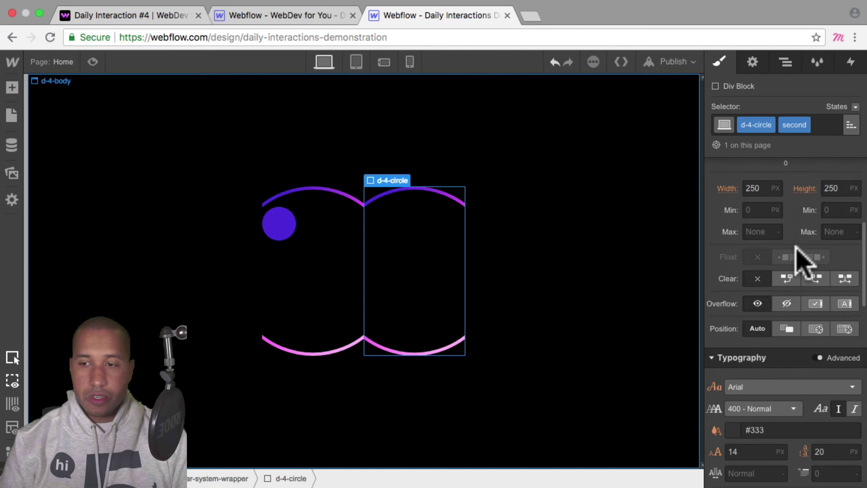
pyautogui.click(816, 329)
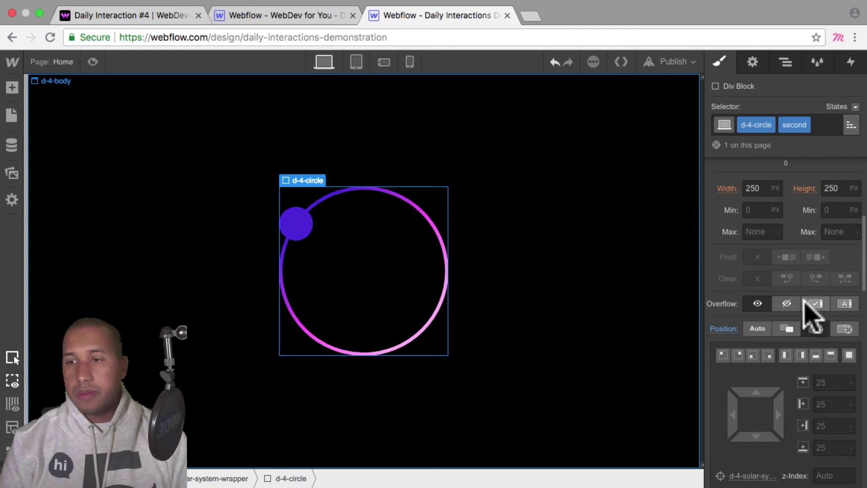
# Step: Resize the second circle to a width and height of 150 px
pyautogui.scroll(2, 806, 312)
pyautogui.click(761, 205)
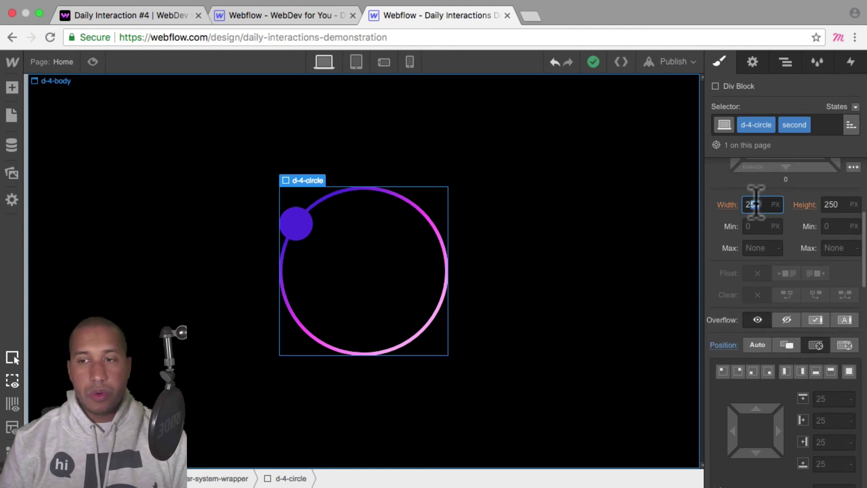
pyautogui.write('150')
pyautogui.press('Tab')
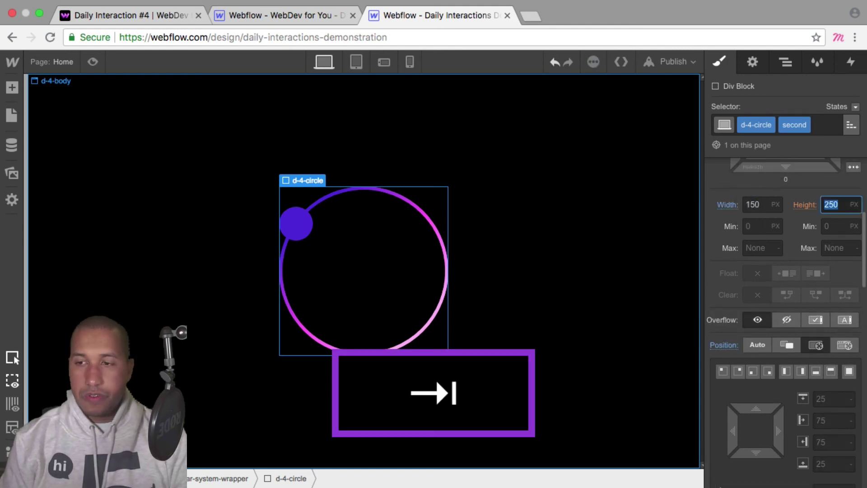
pyautogui.write('150')
pyautogui.press('Return')
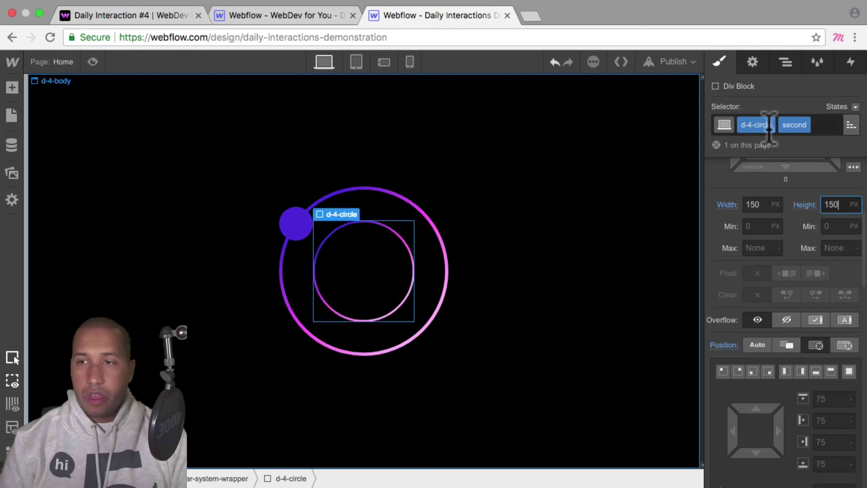
# Step: Add a div block inside d-4-solar-system-wrapper and give it the new class d-4-sun
pyautogui.click(786, 67)
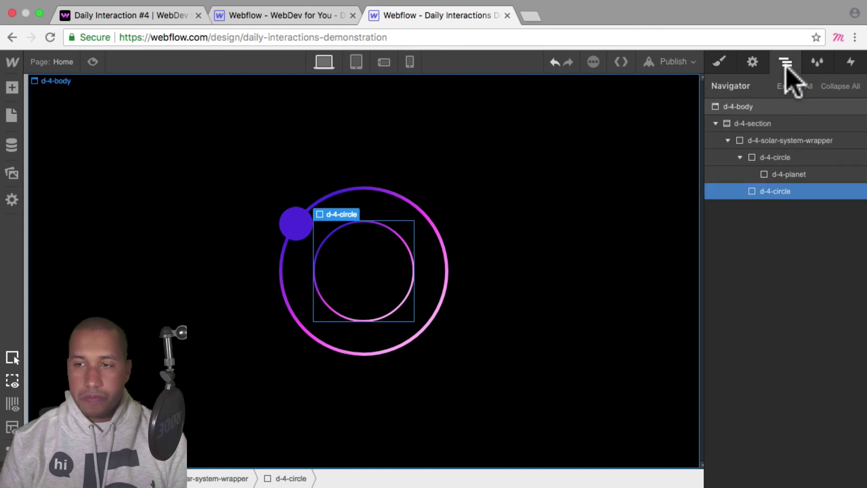
pyautogui.click(808, 140)
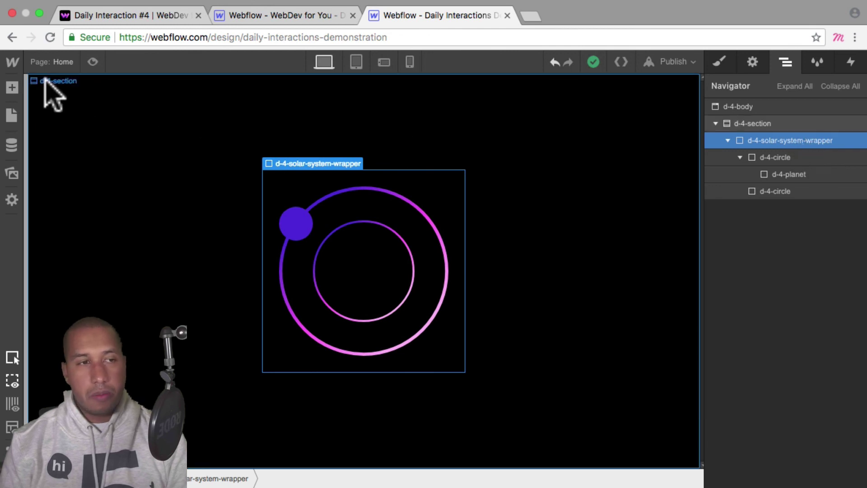
pyautogui.click(12, 87)
pyautogui.moveTo(54, 254); pyautogui.dragTo(441, 271)
pyautogui.click(720, 61)
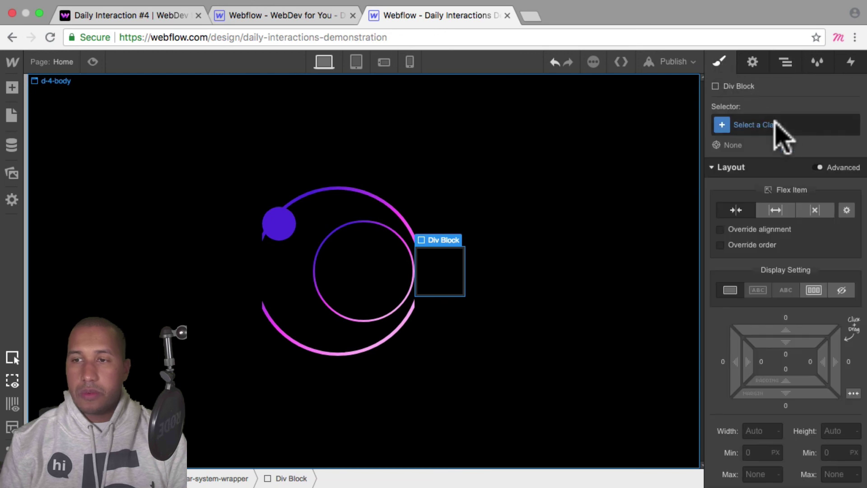
pyautogui.click(776, 123)
pyautogui.write('d-4-su')
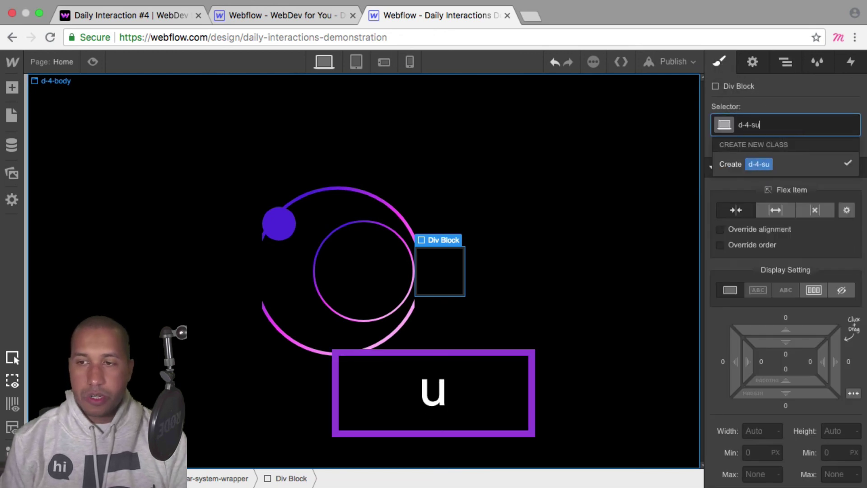
pyautogui.write('n')
pyautogui.press('Return')
# Step: Set the width and height of d-4-sun to 50 px each
pyautogui.scroll(-2, 793, 262)
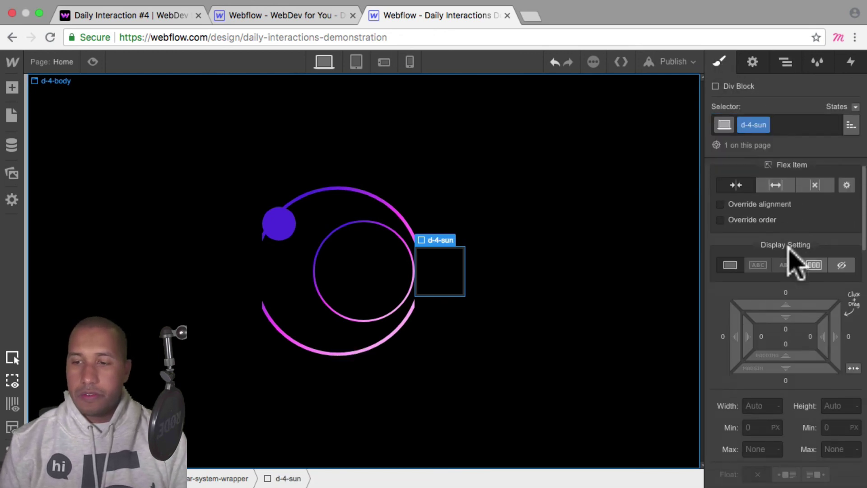
pyautogui.scroll(-1, 785, 257)
pyautogui.write('50')
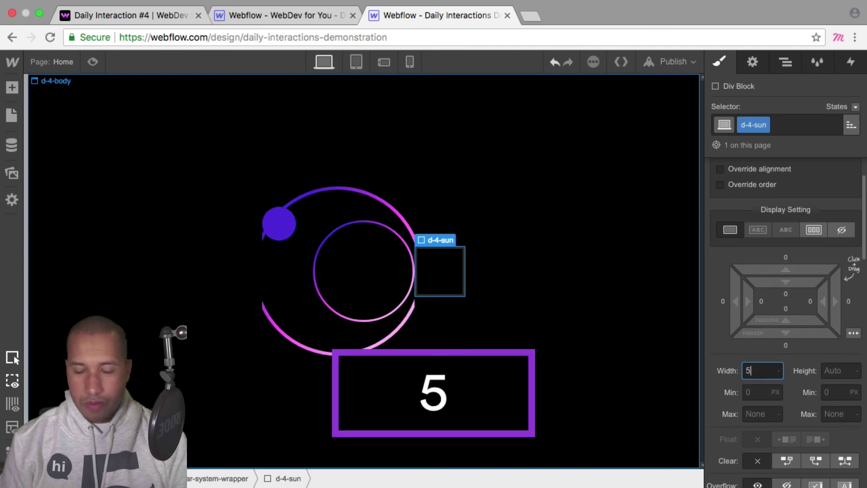
pyautogui.press('Tab')
pyautogui.write('50')
pyautogui.press('Return')
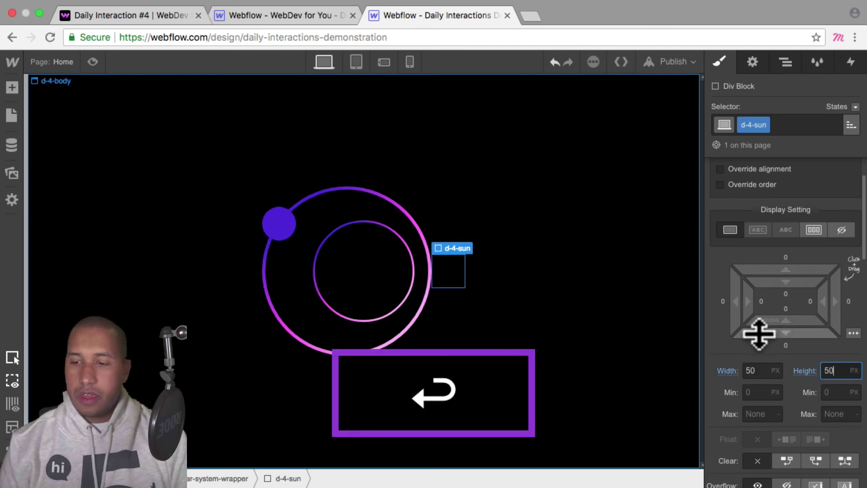
# Step: Set the position of d-4-sun to absolute so it sits in the middle of the rings
pyautogui.scroll(-8, 762, 339)
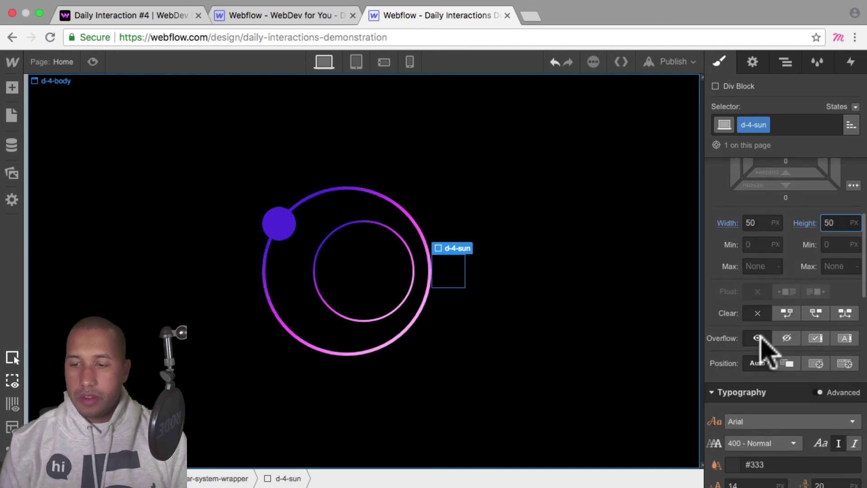
pyautogui.click(816, 355)
pyautogui.scroll(-1, 804, 334)
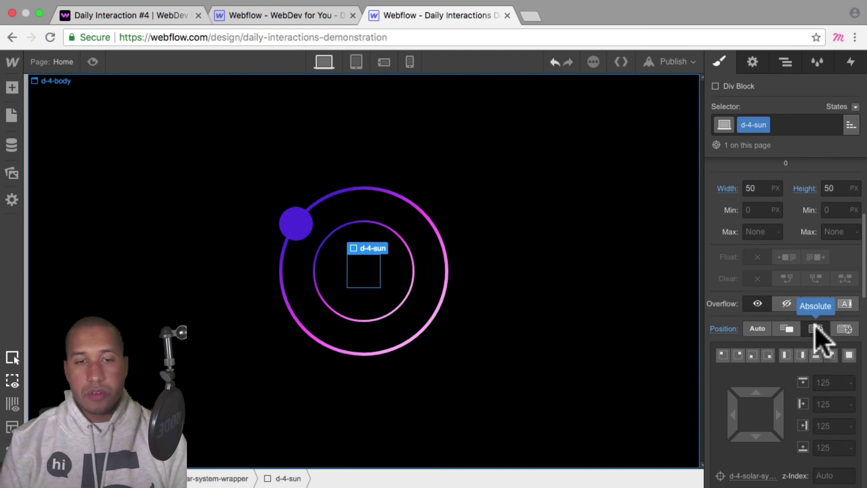
# Step: Fill the background of d-4-sun with the saved Plum swatch #ffaff9
pyautogui.scroll(-6, 817, 339)
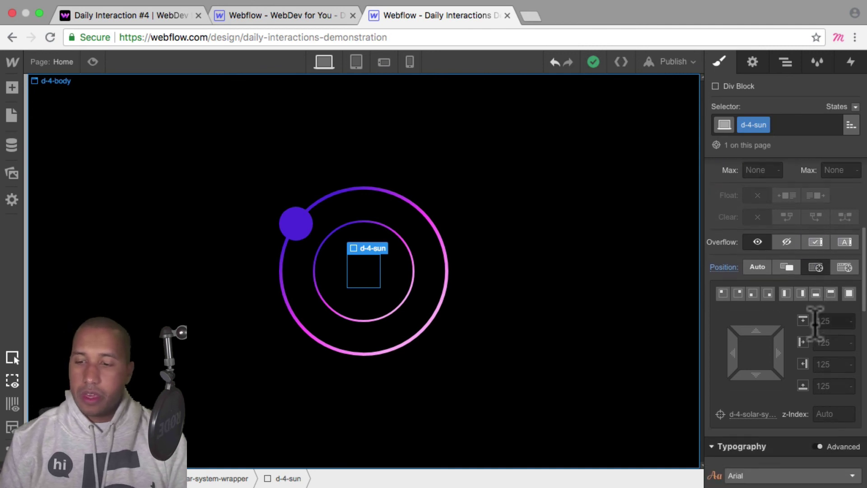
pyautogui.scroll(-3, 811, 334)
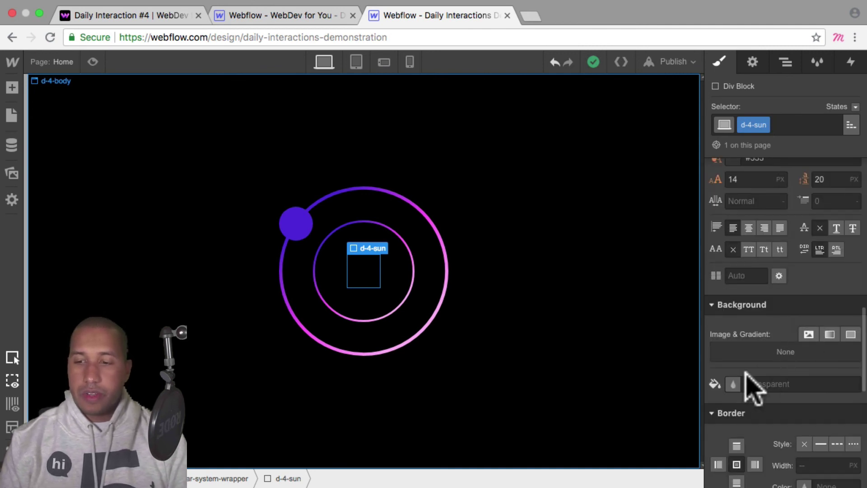
pyautogui.click(733, 384)
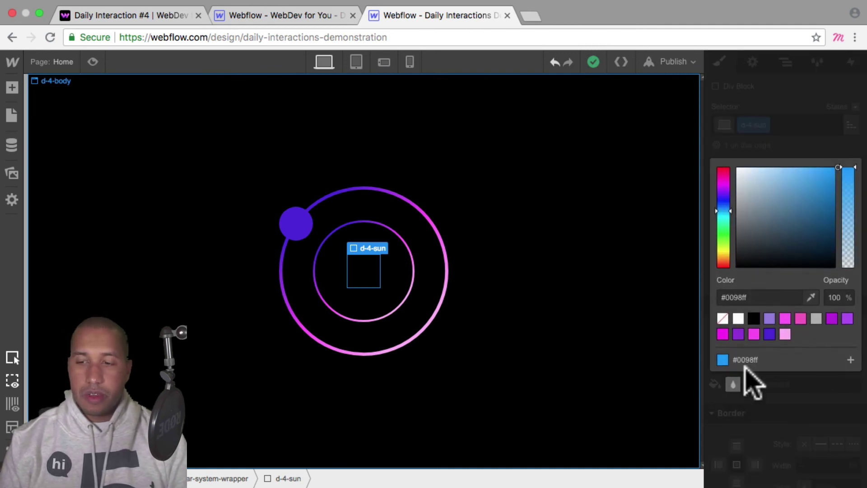
pyautogui.click(785, 335)
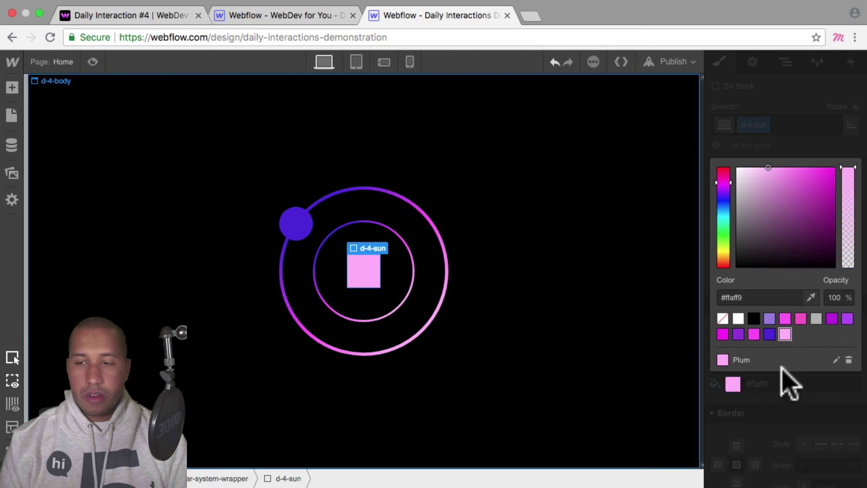
pyautogui.click(784, 411)
# Step: Round d-4-sun into a circle with a border radius of 50% on all corners
pyautogui.scroll(-5, 824, 413)
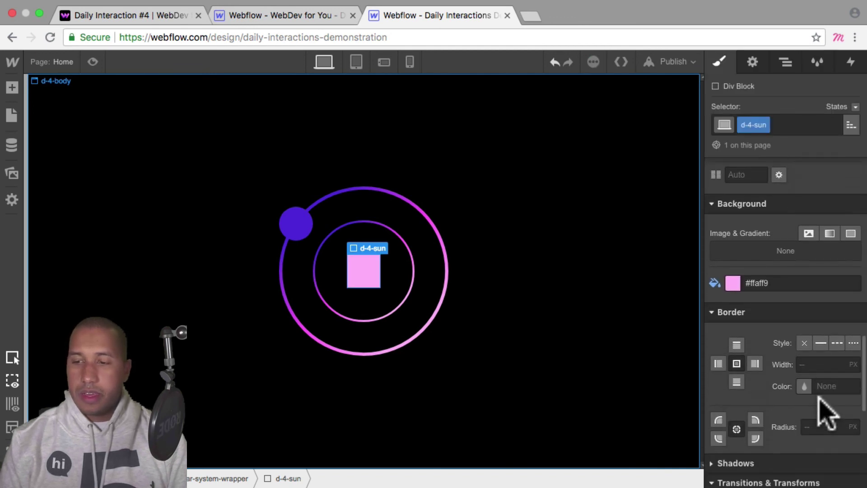
pyautogui.click(824, 426)
pyautogui.write('50%')
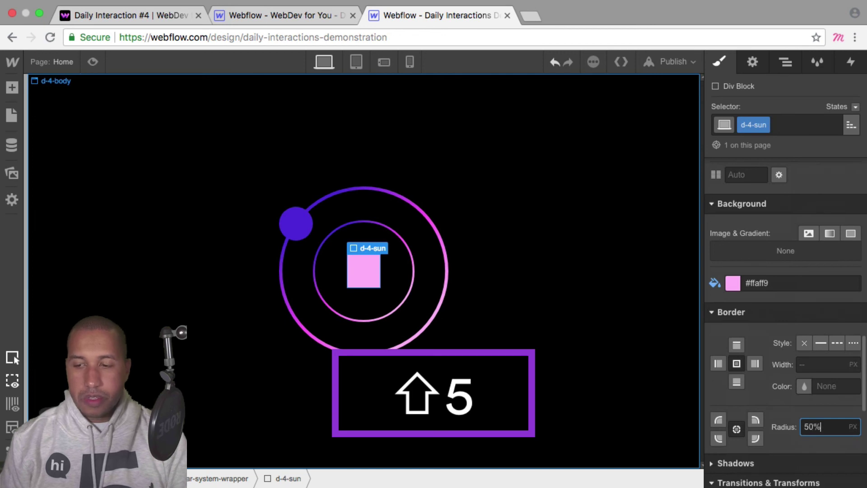
pyautogui.press('Return')
# Step: Add a blur filter with a 5 px radius to d-4-sun
pyautogui.scroll(-1, 813, 326)
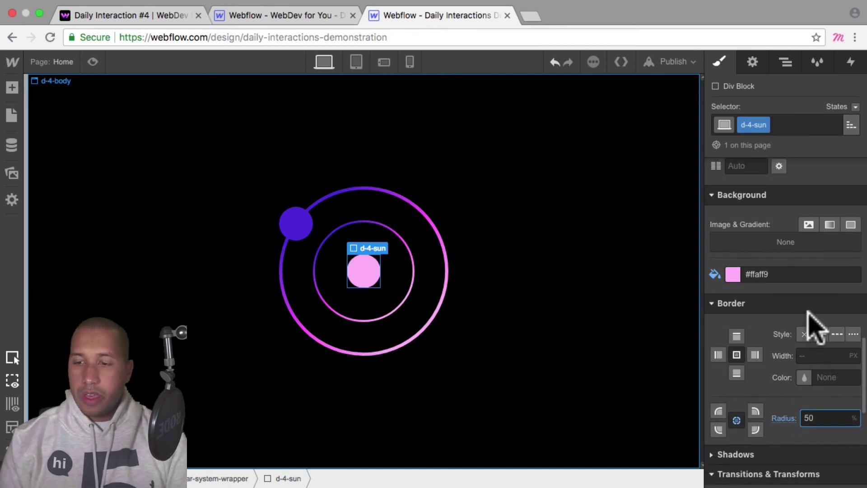
pyautogui.scroll(-7, 815, 327)
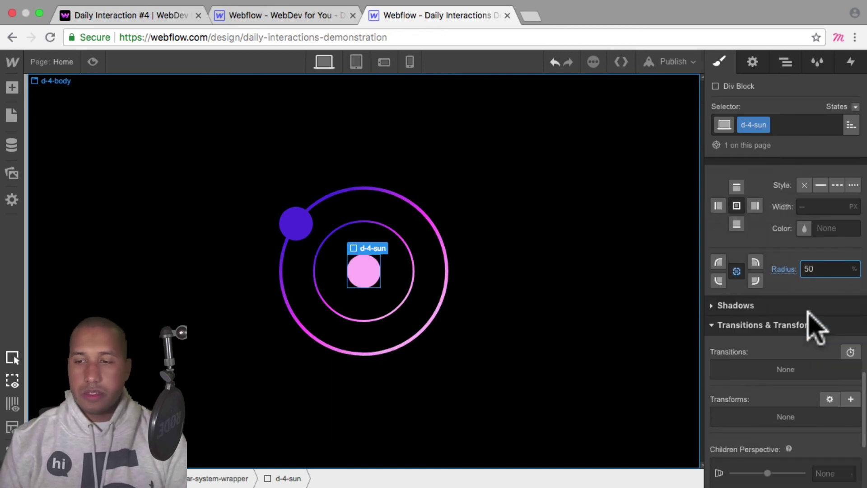
pyautogui.scroll(-8, 813, 323)
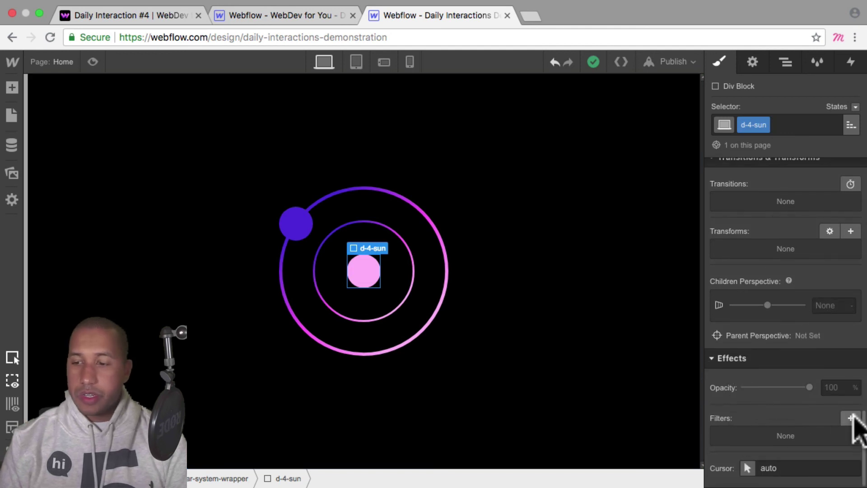
pyautogui.click(852, 418)
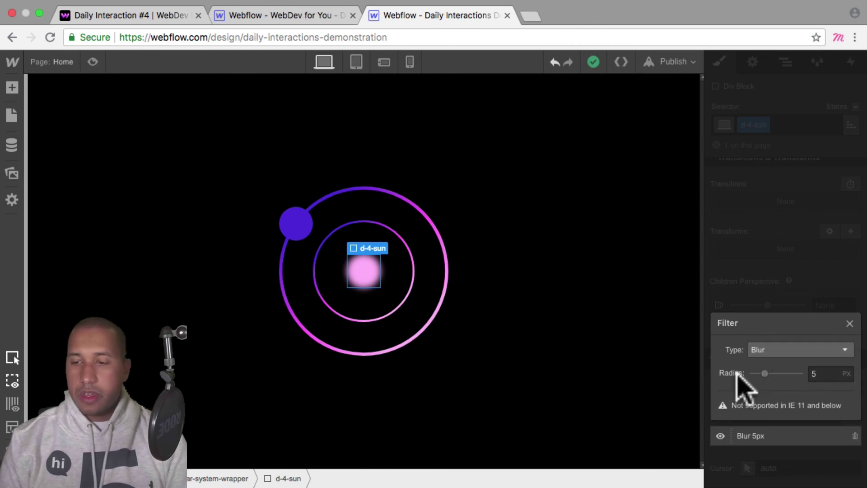
pyautogui.click(849, 324)
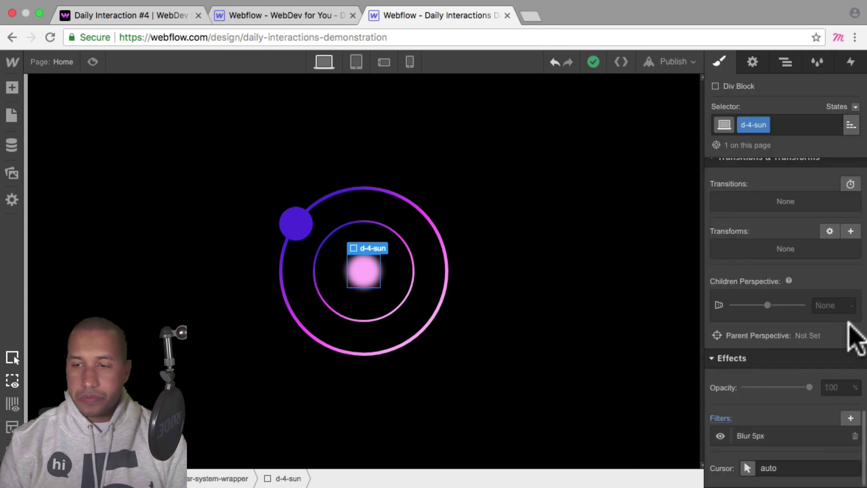
# Step: Add a blur filter with a 1 px radius to d-4-planet
pyautogui.click(299, 225)
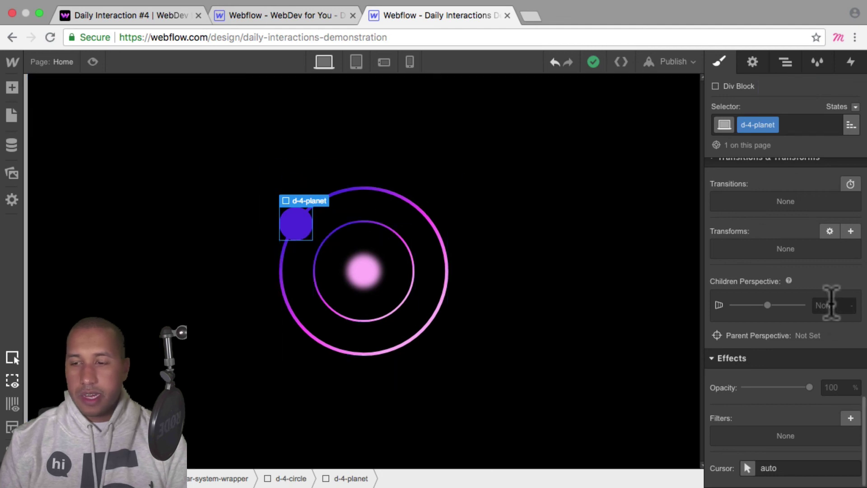
pyautogui.click(849, 418)
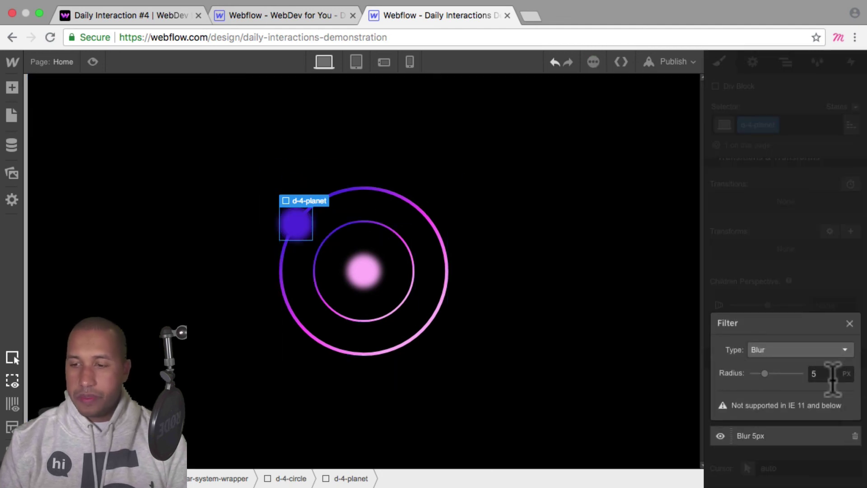
pyautogui.write('1')
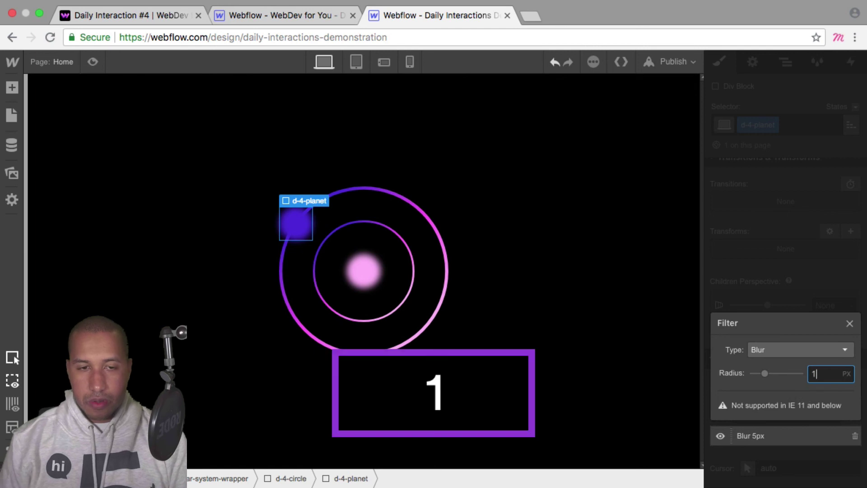
pyautogui.press('Return')
pyautogui.click(849, 323)
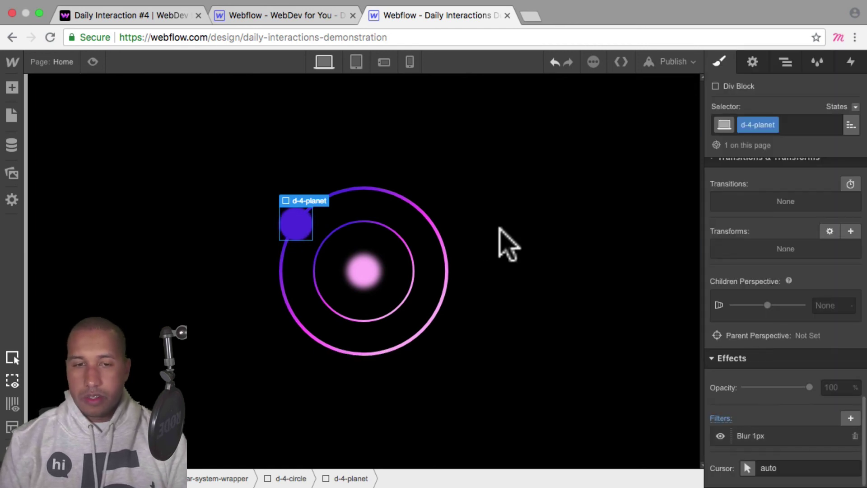
# Step: Select d-4-solar-system-wrapper and preview the page to check the rings, planet and sun, returning to the designer
pyautogui.click(417, 184)
pyautogui.click(94, 63)
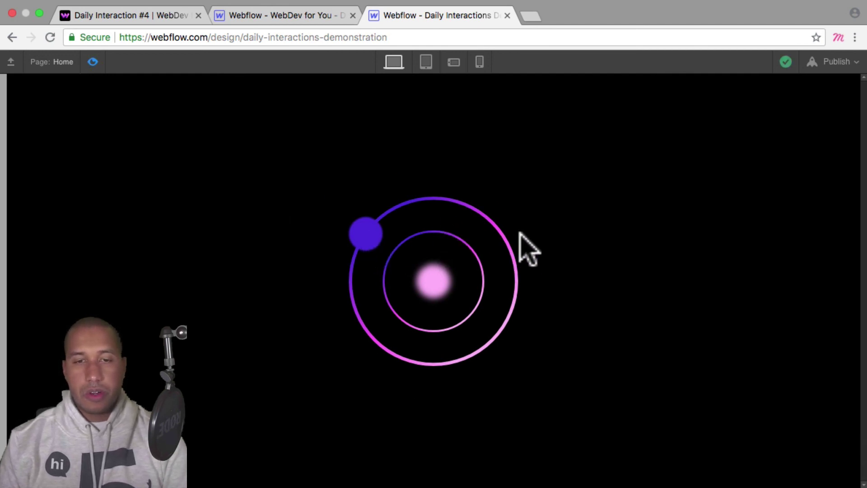
pyautogui.click(92, 62)
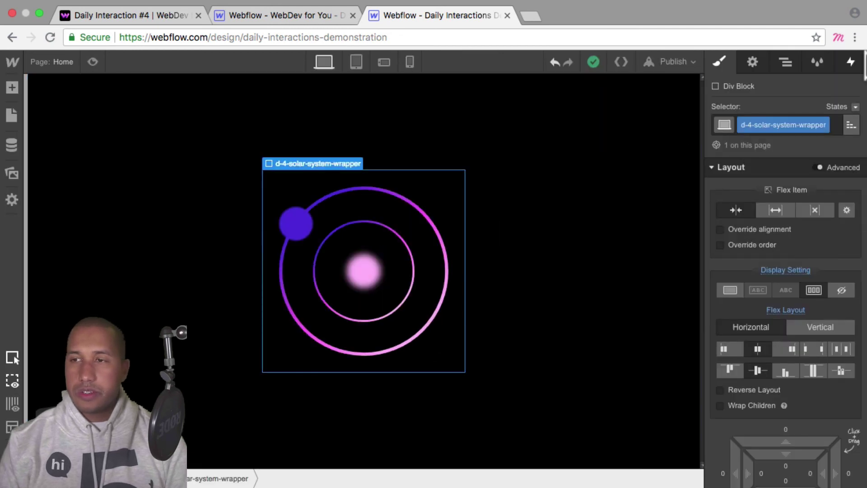
# Step: Add a Page Load trigger that starts an animation when the page finishes loading
pyautogui.click(852, 63)
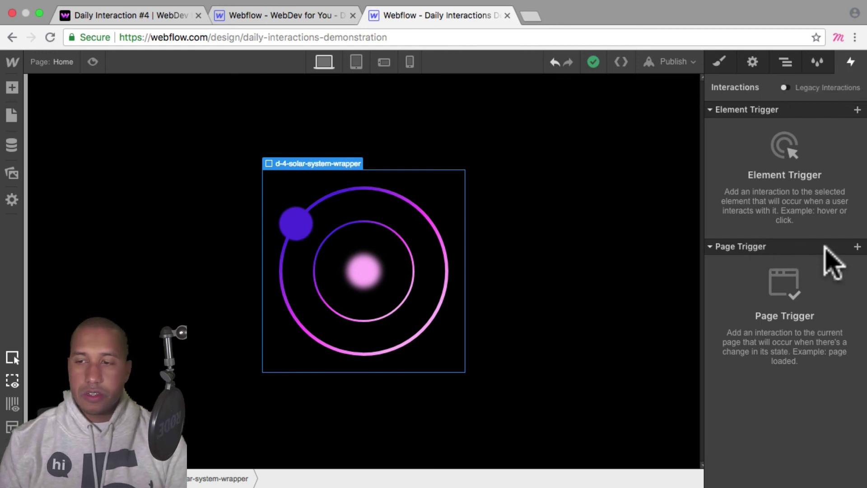
pyautogui.click(858, 245)
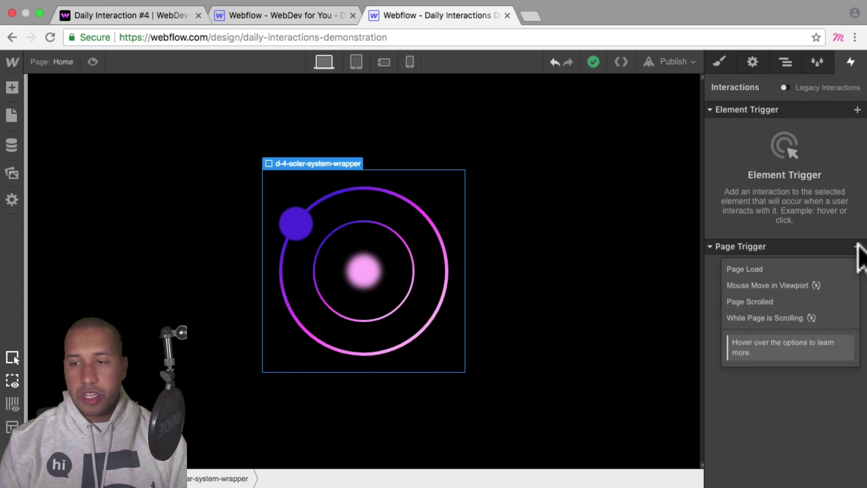
pyautogui.click(792, 268)
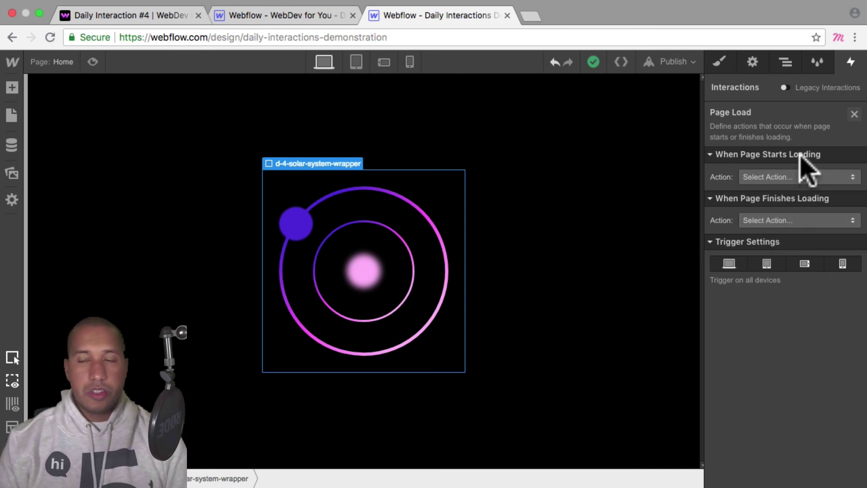
pyautogui.click(795, 220)
pyautogui.click(812, 251)
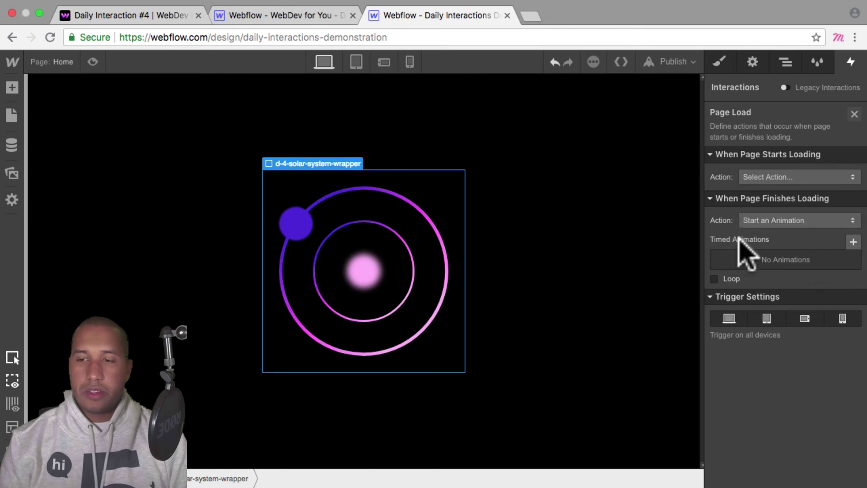
# Step: Create a timed animation named d-4-page-load for the page load trigger
pyautogui.click(853, 242)
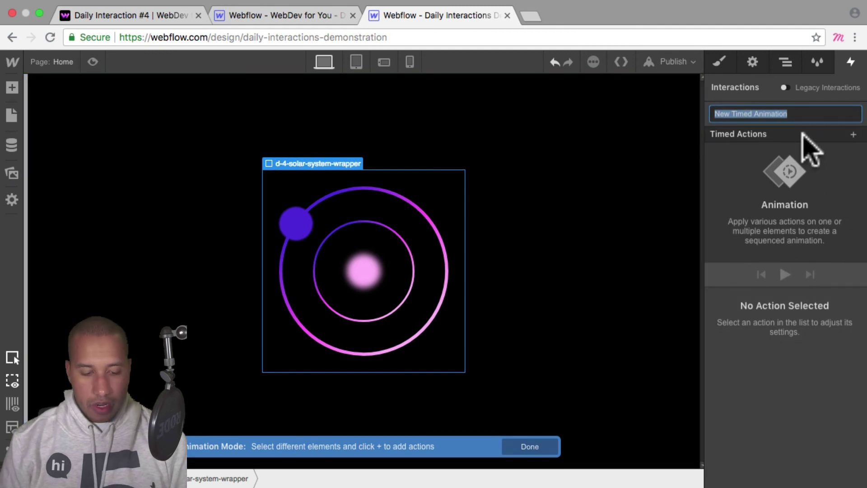
pyautogui.write('d-')
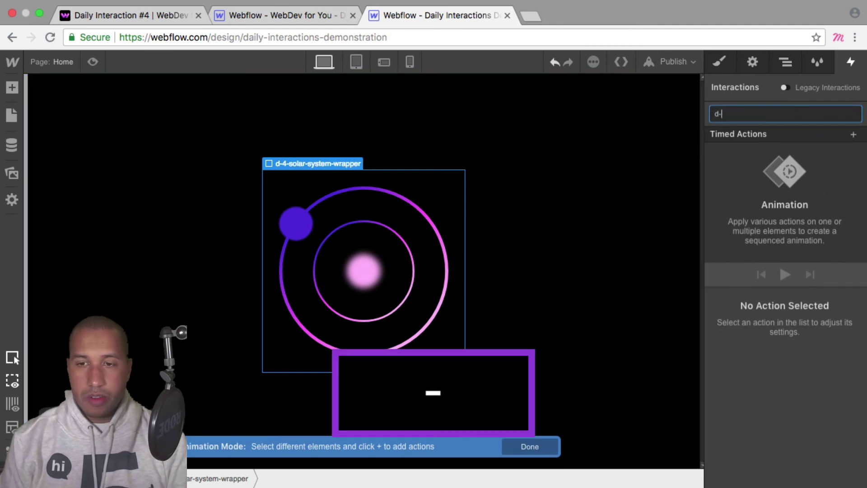
pyautogui.write('4-page-load')
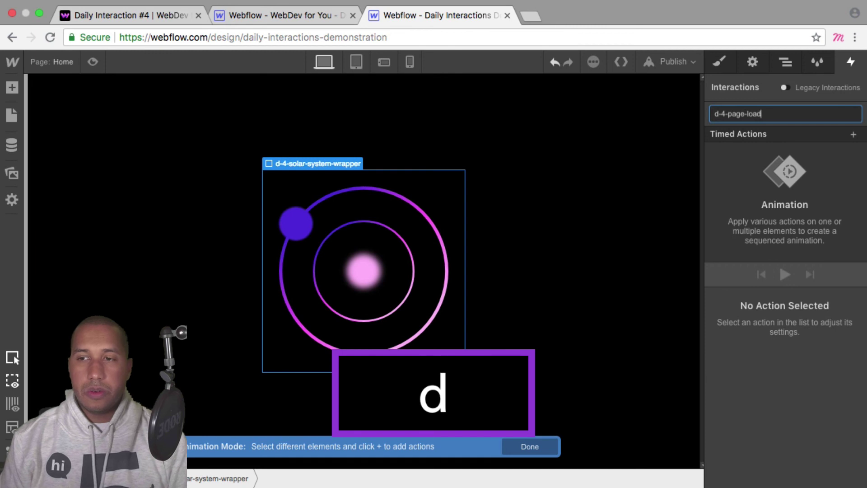
pyautogui.press('Return')
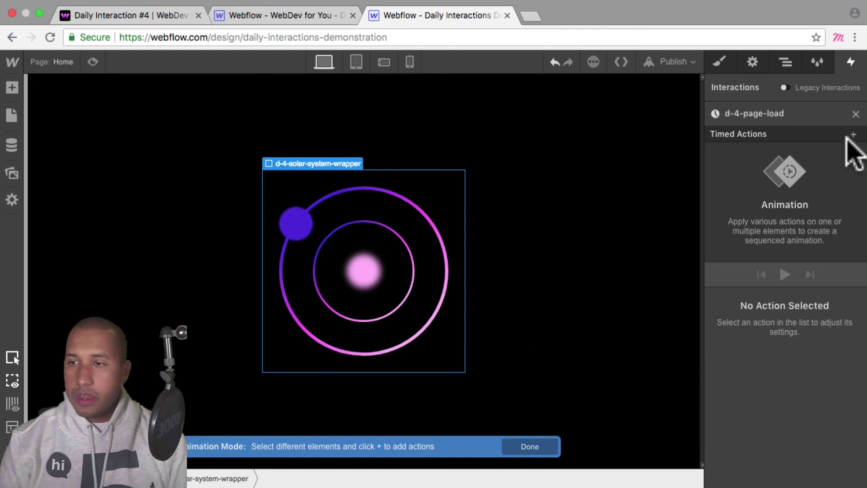
# Step: Add a Rotate action to the outer d-4-circle holding the planet, with a Z rotation of 359 degrees
pyautogui.click(786, 63)
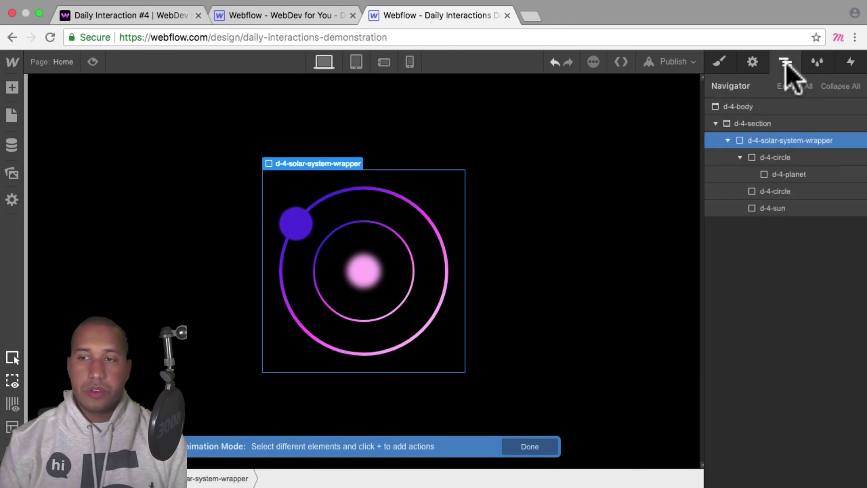
pyautogui.click(776, 158)
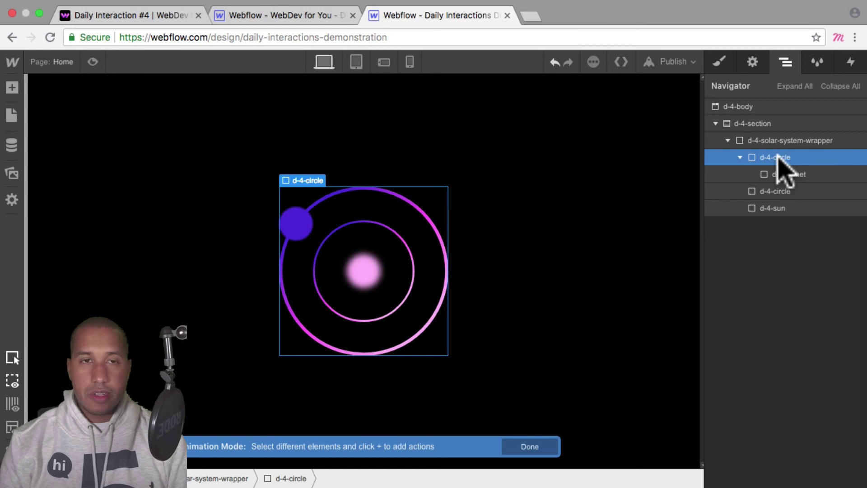
pyautogui.click(851, 62)
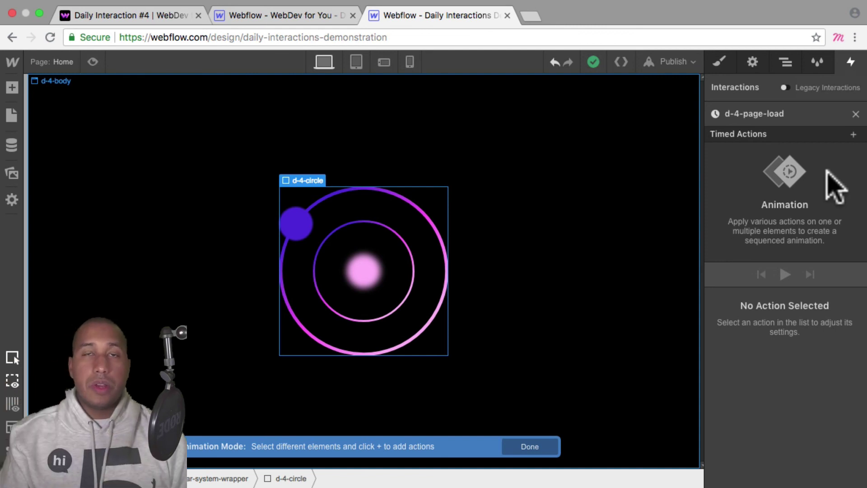
pyautogui.click(853, 135)
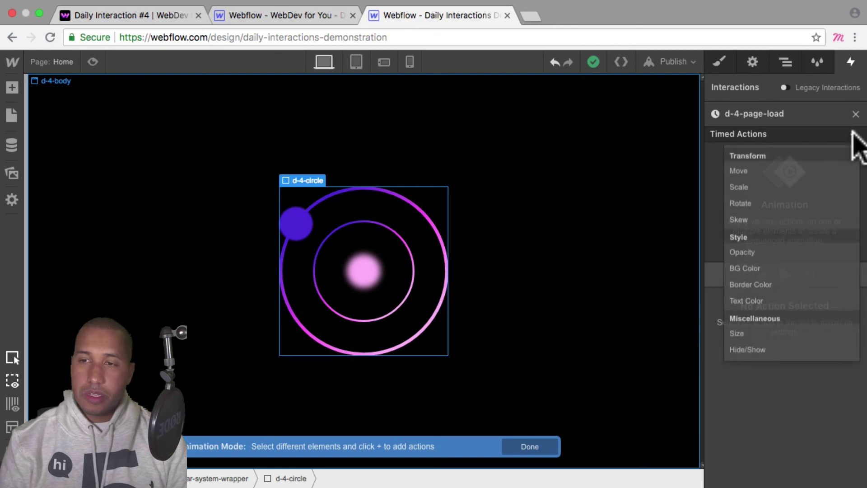
pyautogui.click(775, 201)
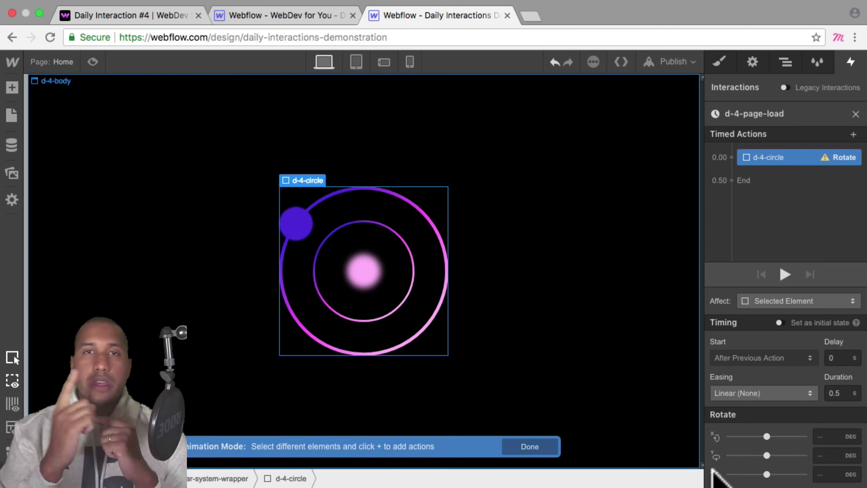
pyautogui.click(823, 472)
pyautogui.write('359')
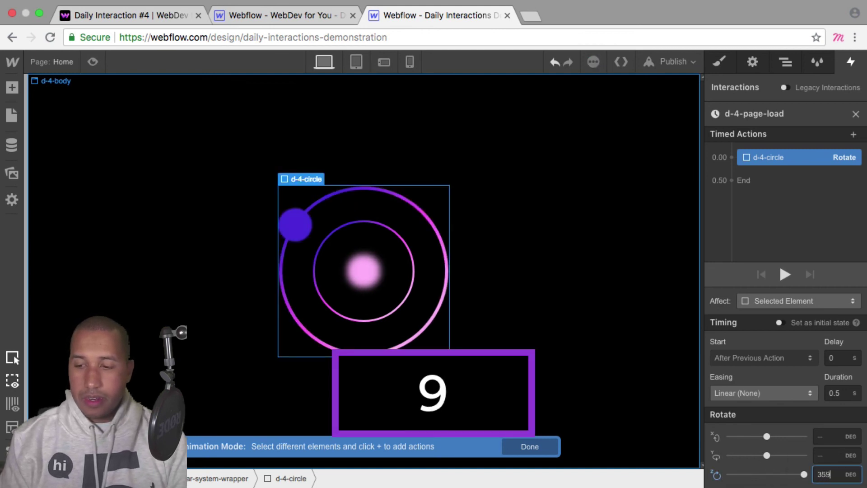
pyautogui.press('Return')
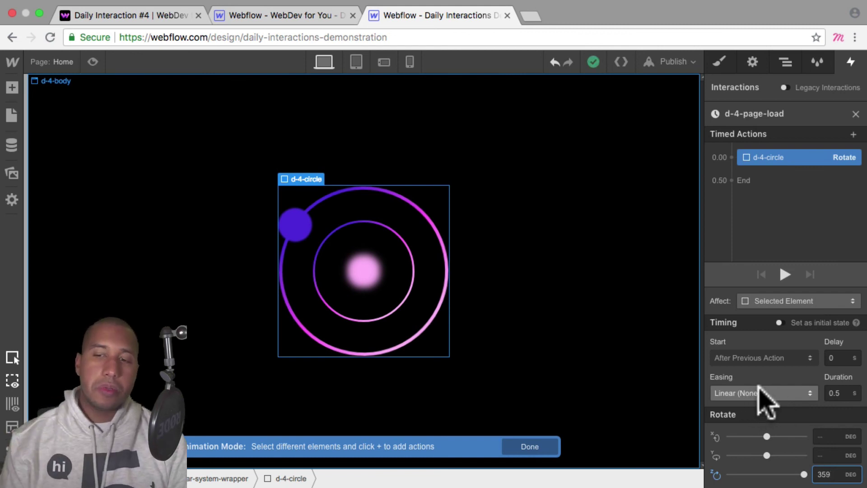
# Step: Add a second Rotate action for the outer d-4-circle with a Z rotation of 0 degrees and a duration of 0 s
pyautogui.moveTo(784, 159)
pyautogui.mouseDown()
pyautogui.moveTo(785, 181)
pyautogui.moveTo(781, 168)
pyautogui.mouseUp()
pyautogui.click(779, 168)
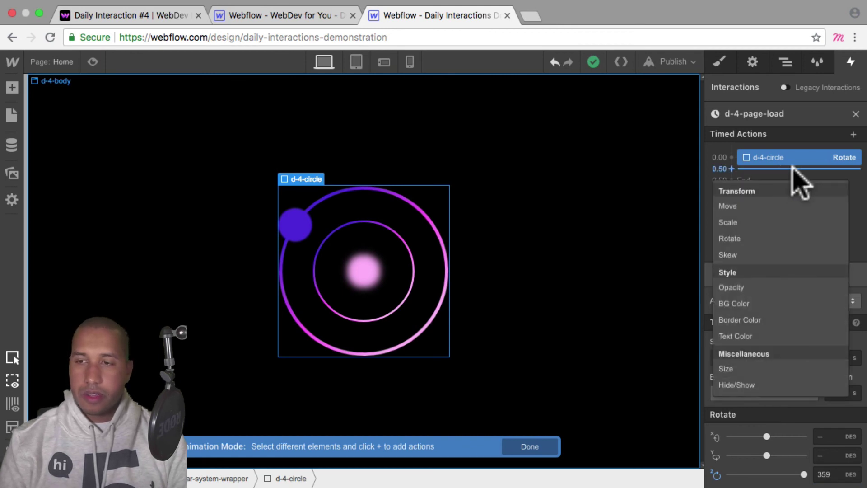
pyautogui.click(770, 169)
pyautogui.click(778, 168)
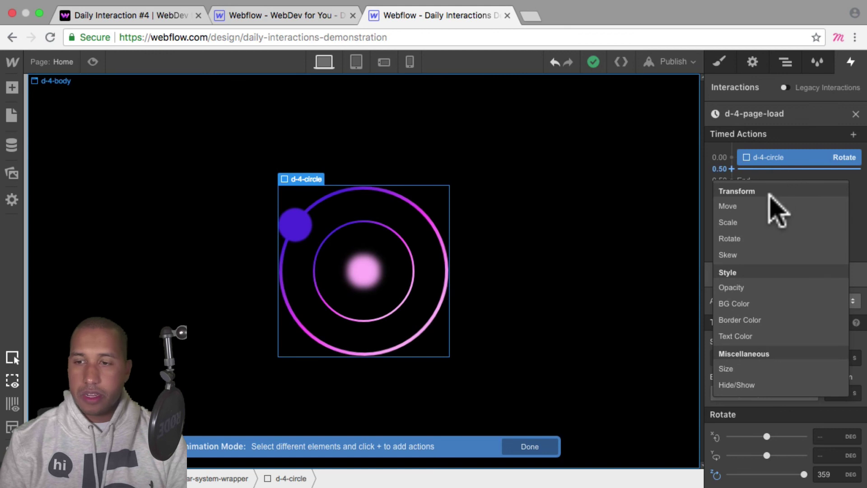
pyautogui.click(757, 237)
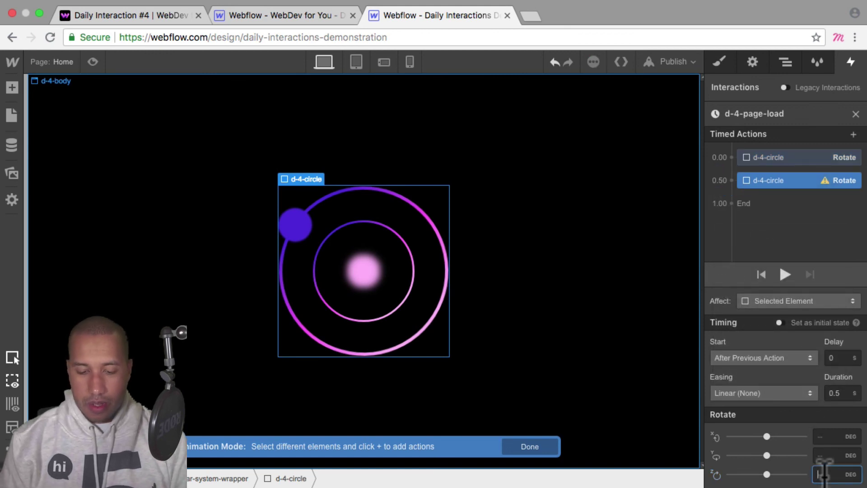
pyautogui.write('0')
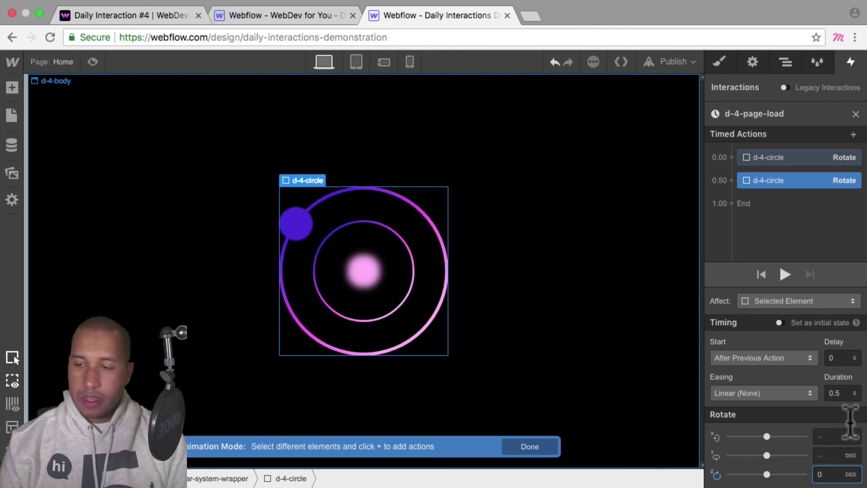
pyautogui.moveTo(839, 394); pyautogui.dragTo(817, 390)
pyautogui.write('0')
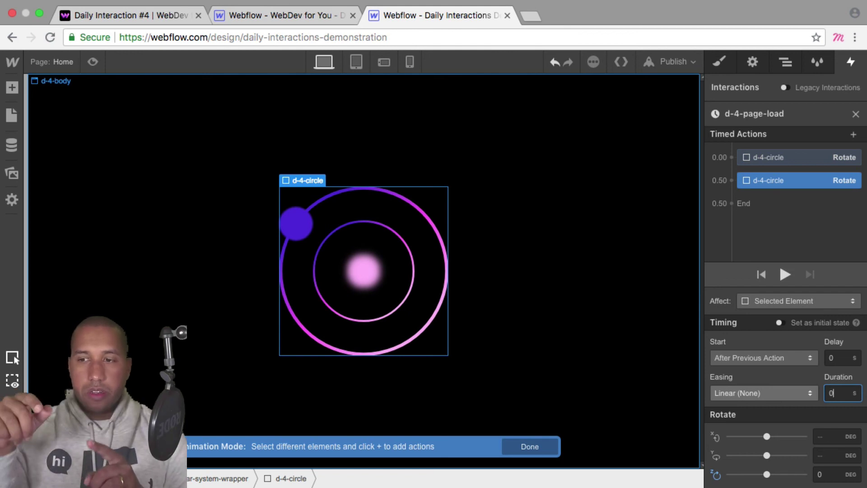
# Step: Enable looping for the d-4-page-load animation and preview the orbit on the page
pyautogui.click(94, 61)
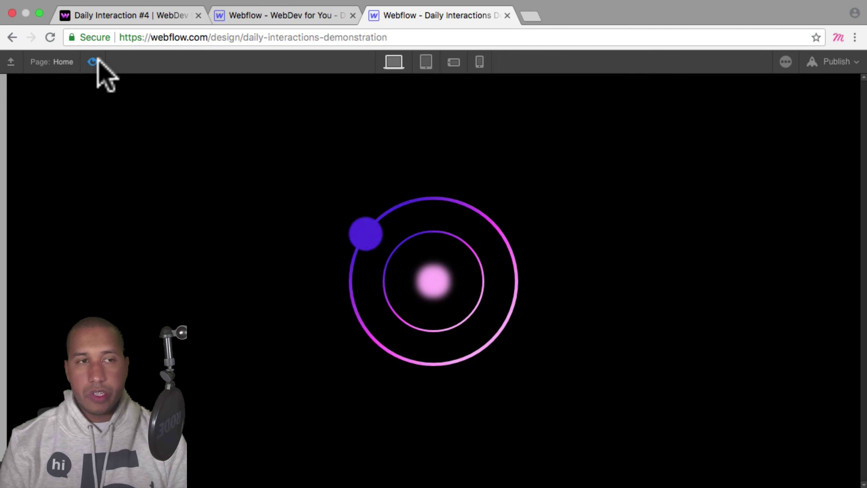
pyautogui.click(94, 62)
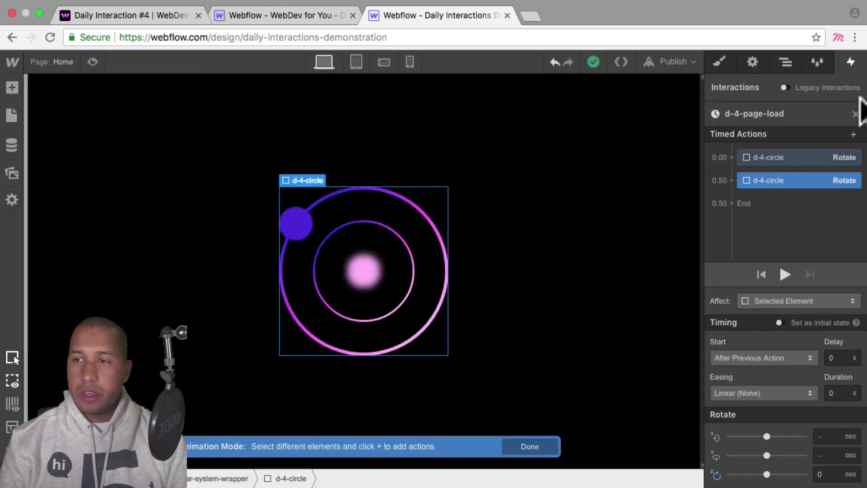
pyautogui.click(856, 114)
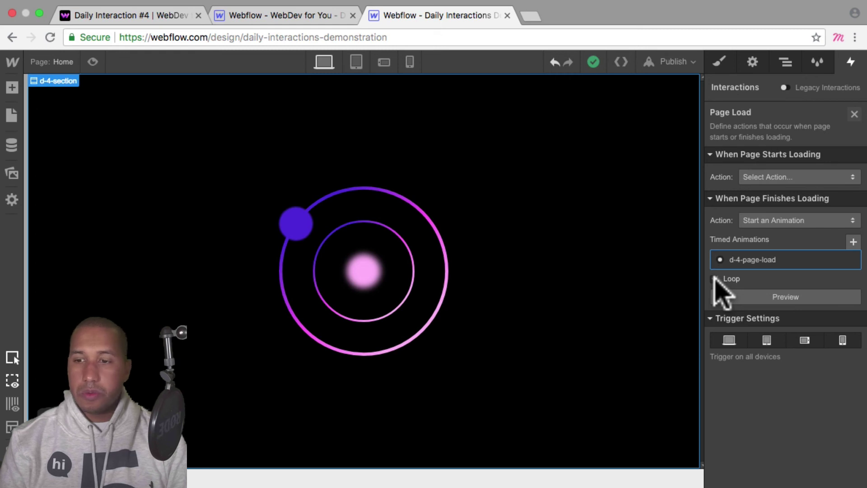
pyautogui.click(93, 62)
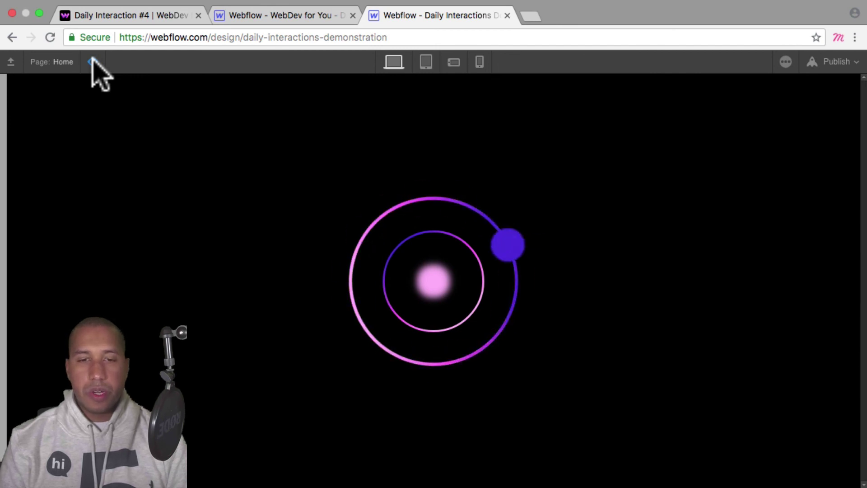
pyautogui.click(94, 61)
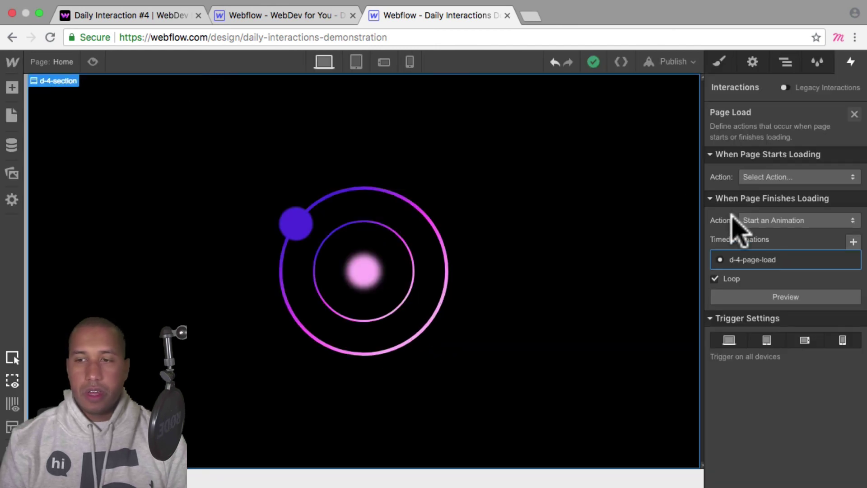
# Step: Set the duration of the first d-4-circle Rotate action in d-4-page-load to 4 s
pyautogui.click(764, 259)
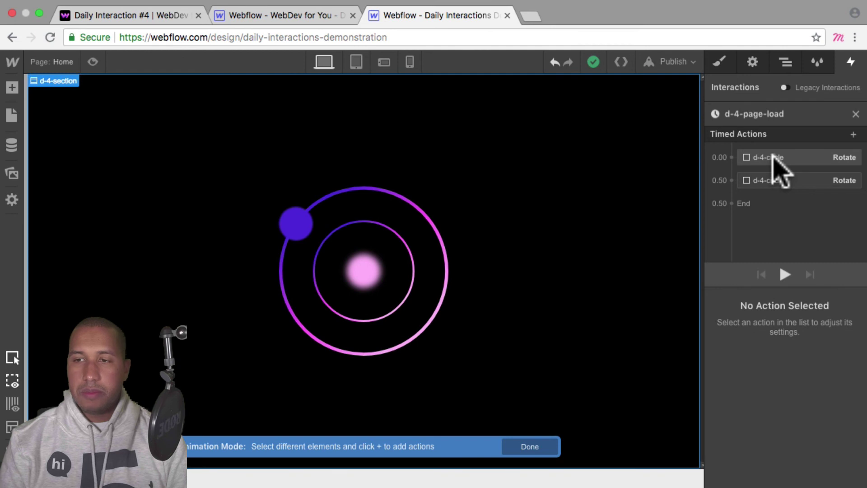
pyautogui.click(777, 158)
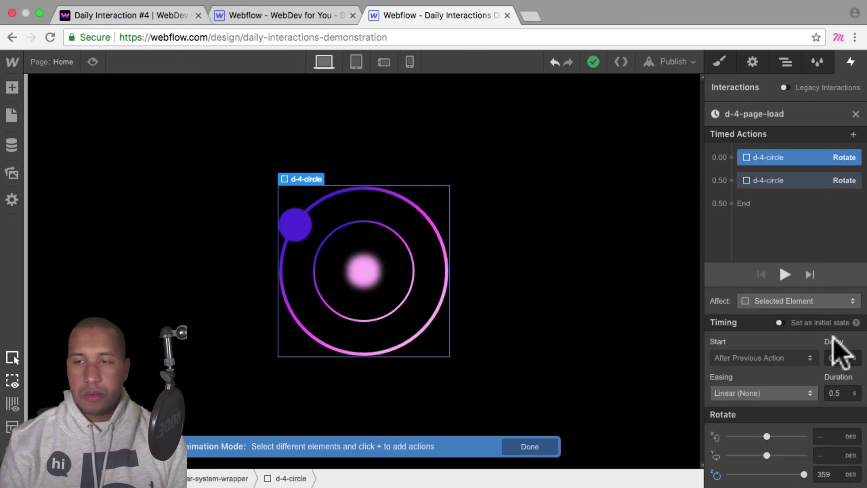
pyautogui.click(841, 394)
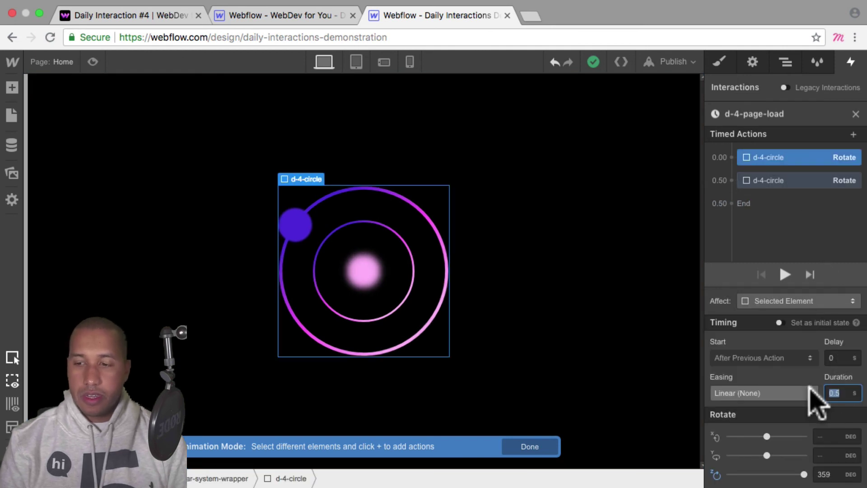
pyautogui.write('4')
pyautogui.press('Return')
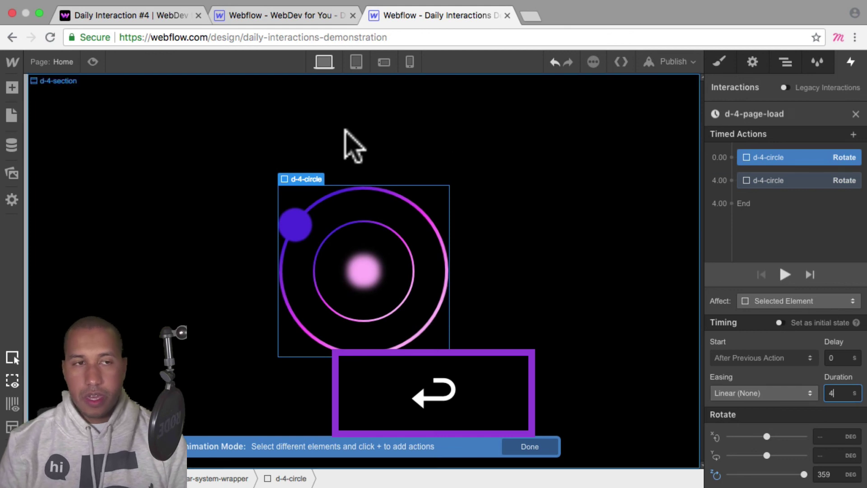
# Step: Preview the orbit, and try the Out Expo easing on the first d-4-circle Rotate action in d-4-page-load
pyautogui.click(93, 62)
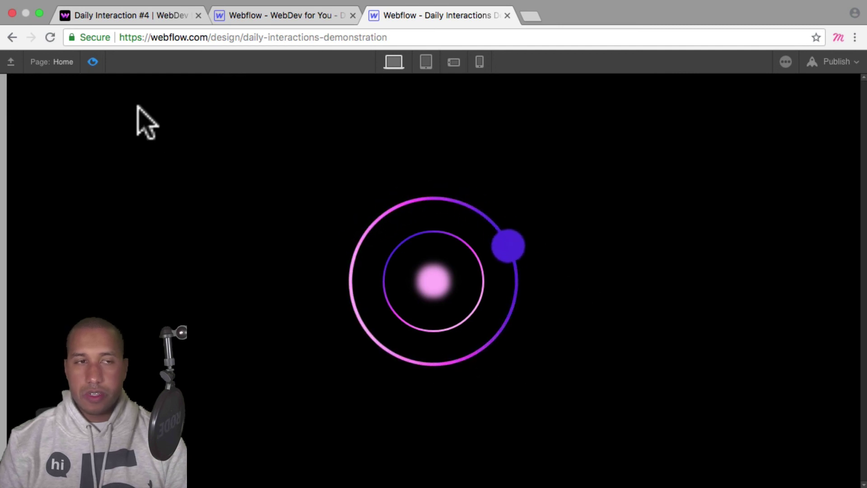
pyautogui.click(93, 63)
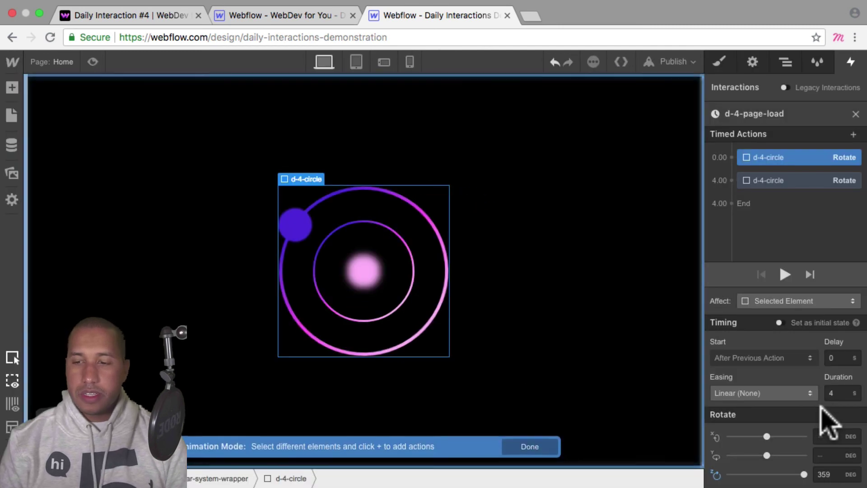
pyautogui.click(773, 394)
pyautogui.scroll(-2, 775, 405)
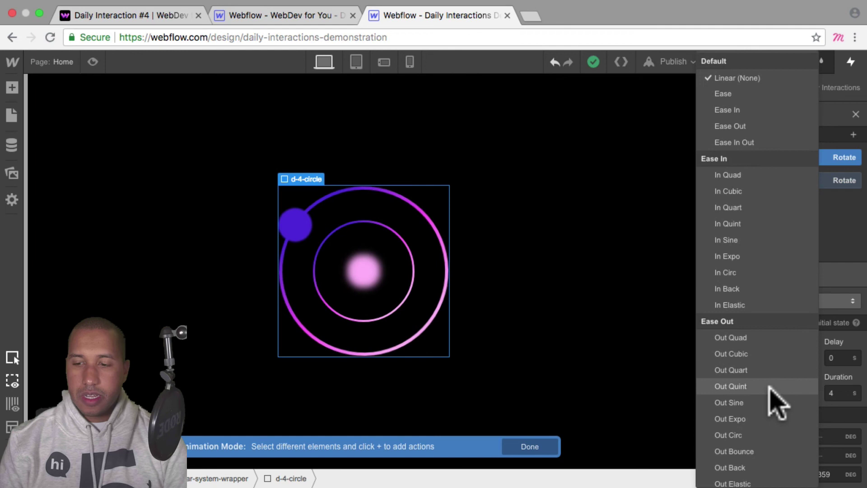
pyautogui.click(751, 419)
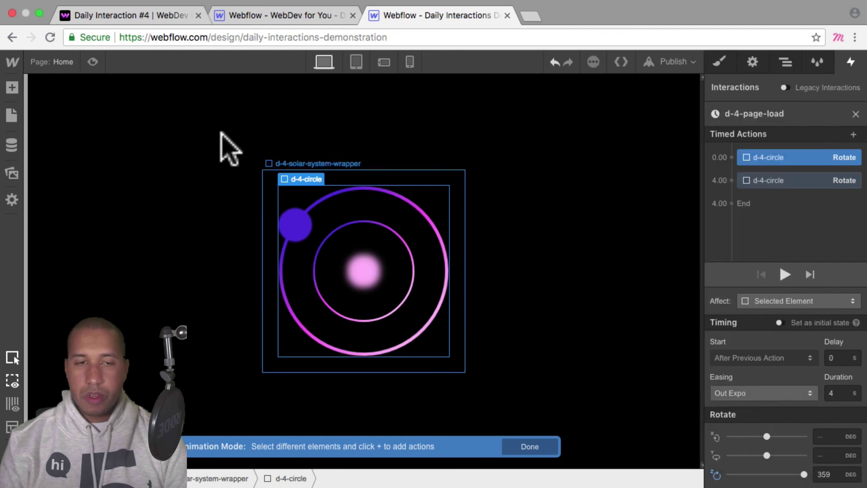
pyautogui.click(93, 62)
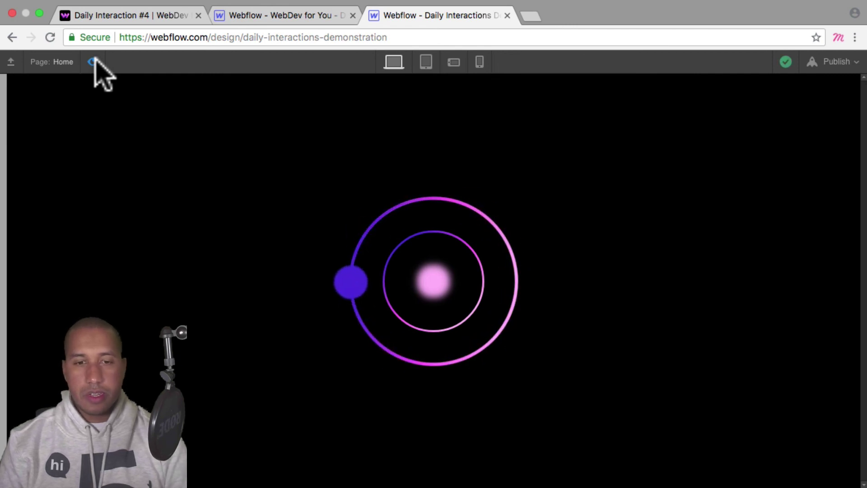
pyautogui.click(93, 62)
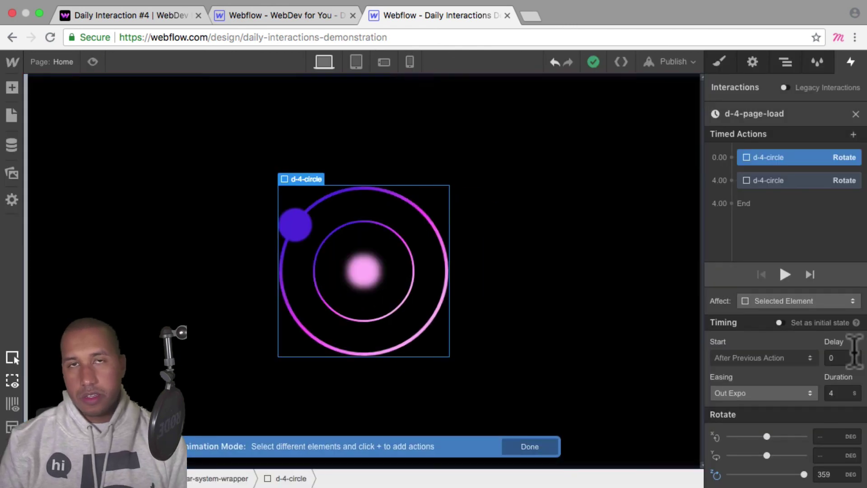
# Step: Set the first d-4-circle Rotate action's easing back to Linear (None) and preview the orbit again
pyautogui.click(768, 393)
pyautogui.scroll(1, 753, 199)
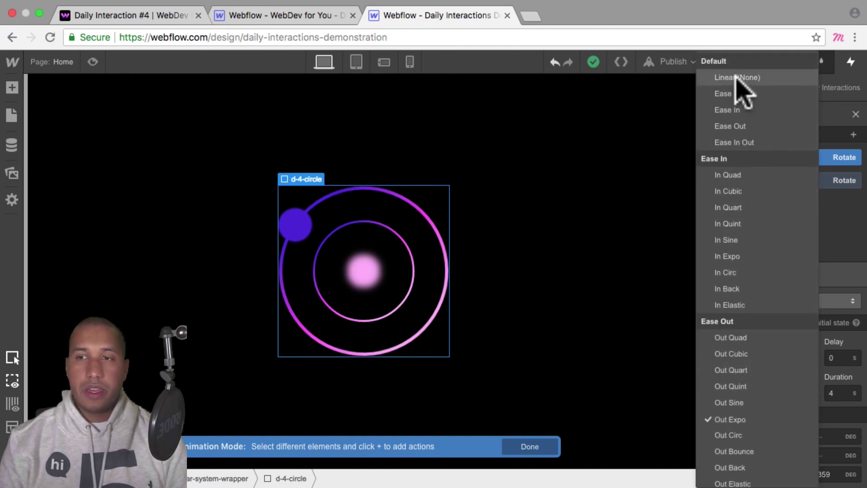
pyautogui.click(738, 78)
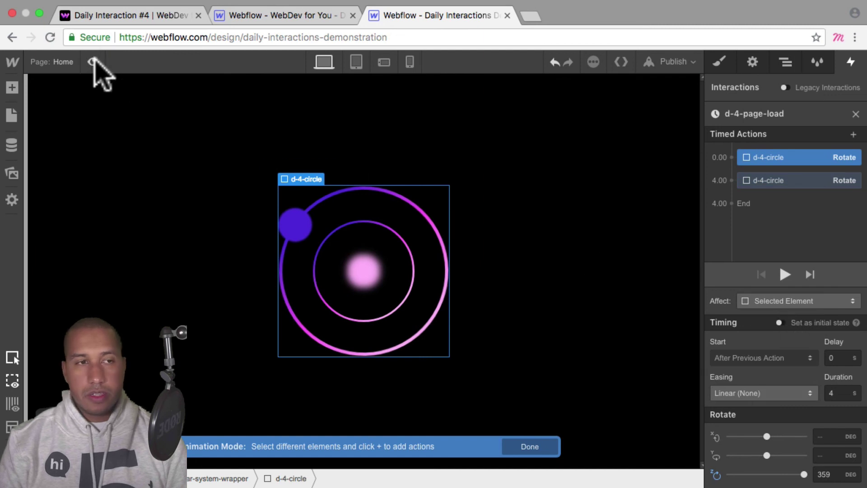
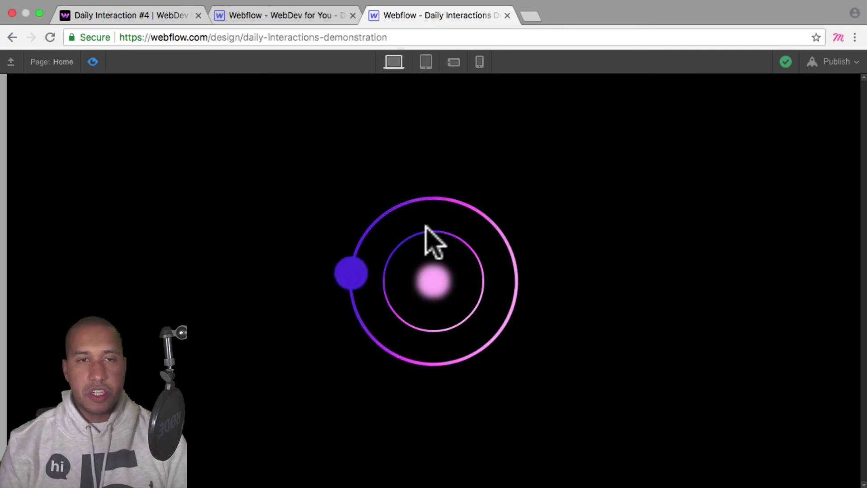
pyautogui.click(94, 61)
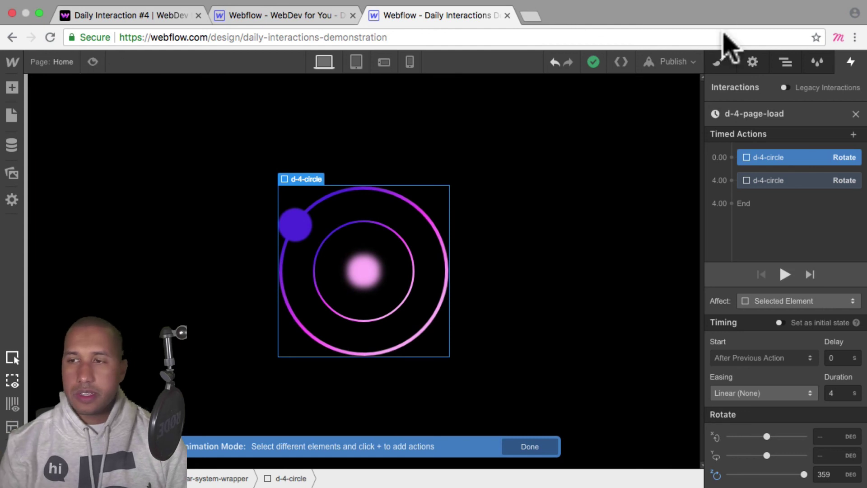
# Step: Leave the d-4-page-load animation and select the inner d-4-circle without the planet
pyautogui.press('Escape')
pyautogui.click(638, 194)
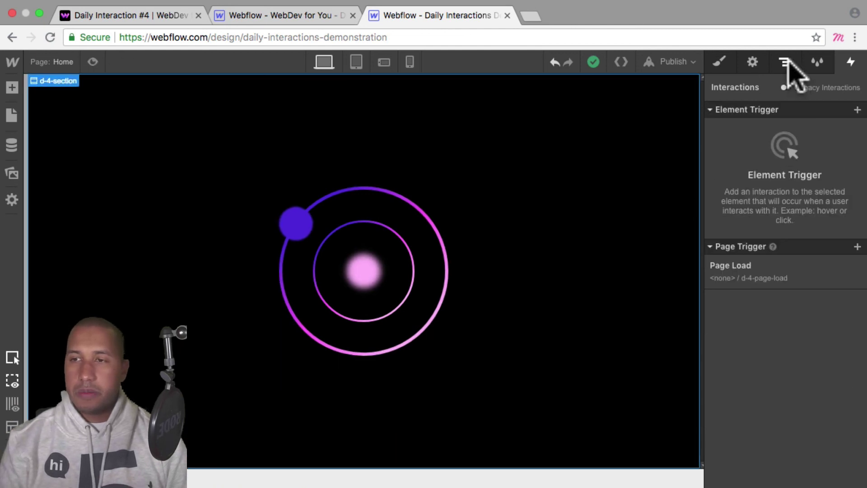
pyautogui.click(785, 58)
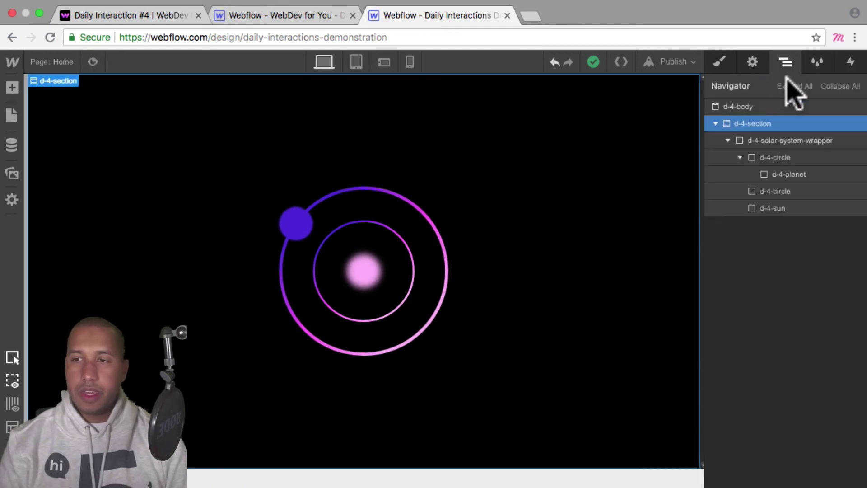
pyautogui.click(775, 192)
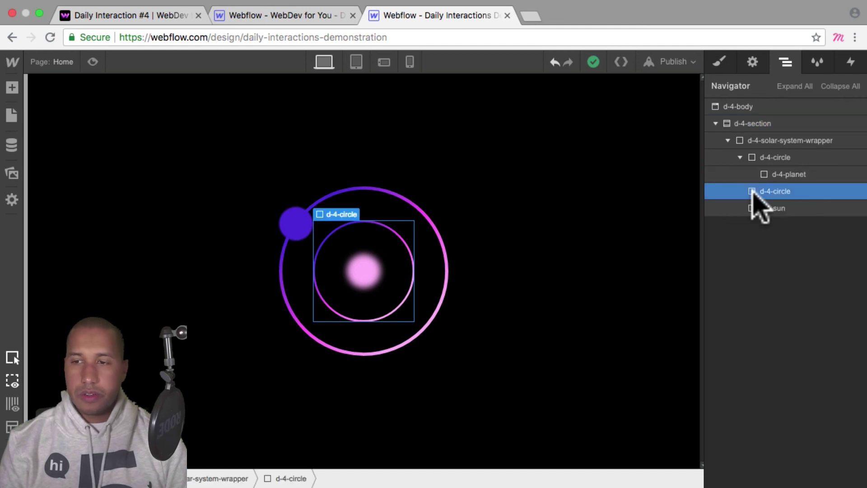
# Step: Add another Page Load trigger that starts an animation when the page finishes loading
pyautogui.click(851, 61)
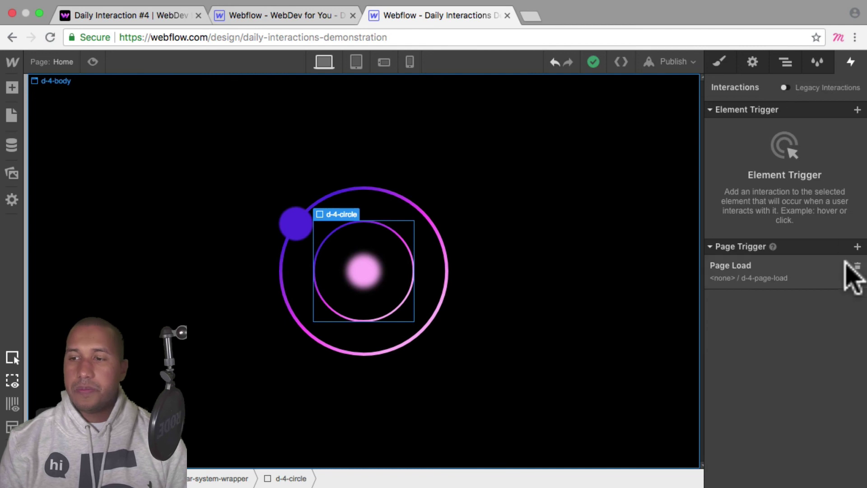
pyautogui.click(857, 246)
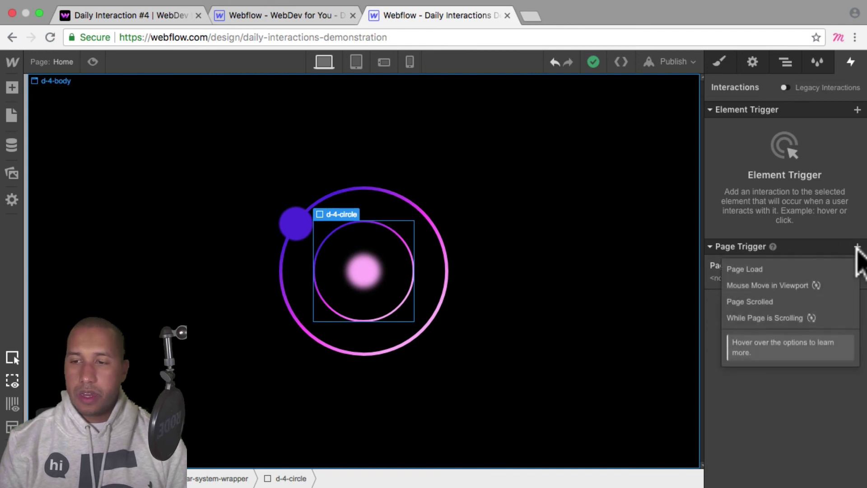
pyautogui.click(830, 270)
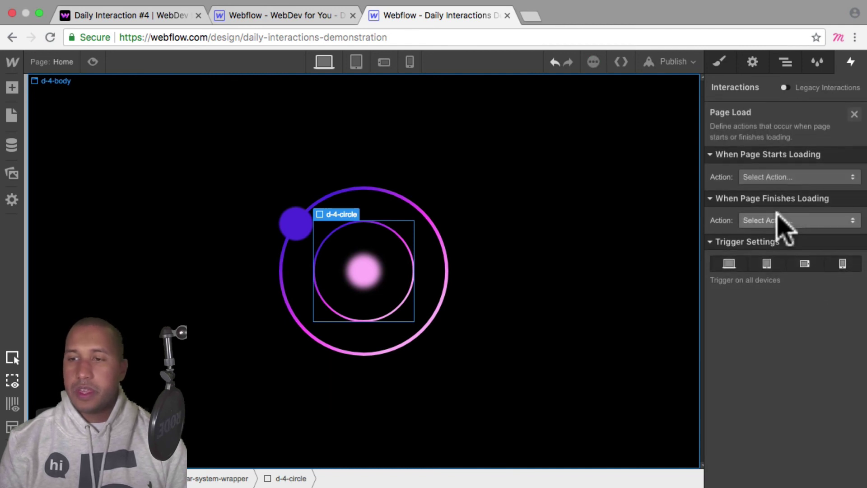
pyautogui.click(784, 217)
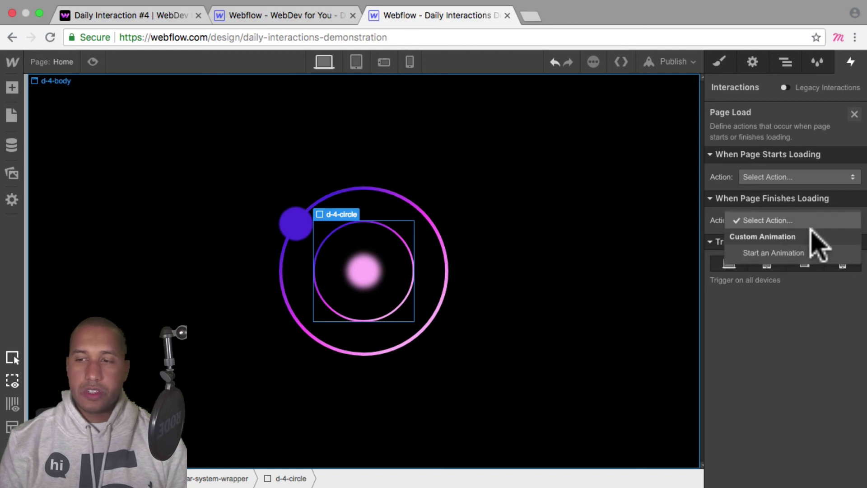
pyautogui.click(814, 251)
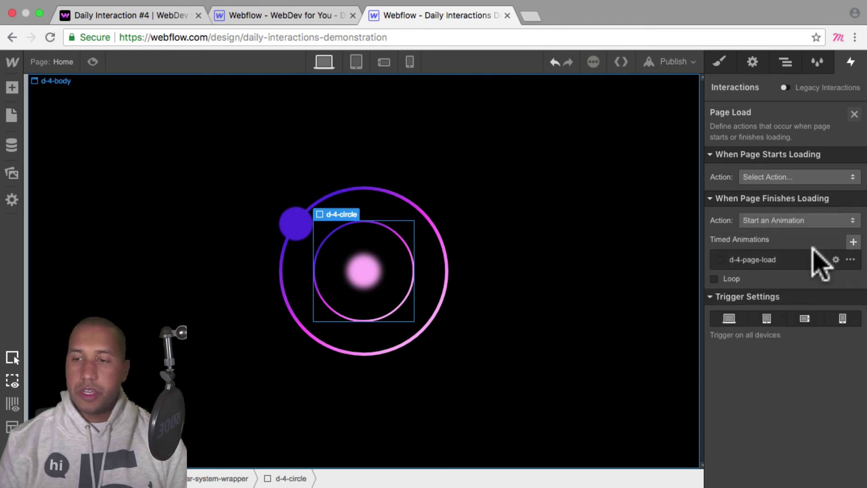
# Step: Create a new timed animation for this trigger and name it d-4-page-load-second
pyautogui.click(854, 243)
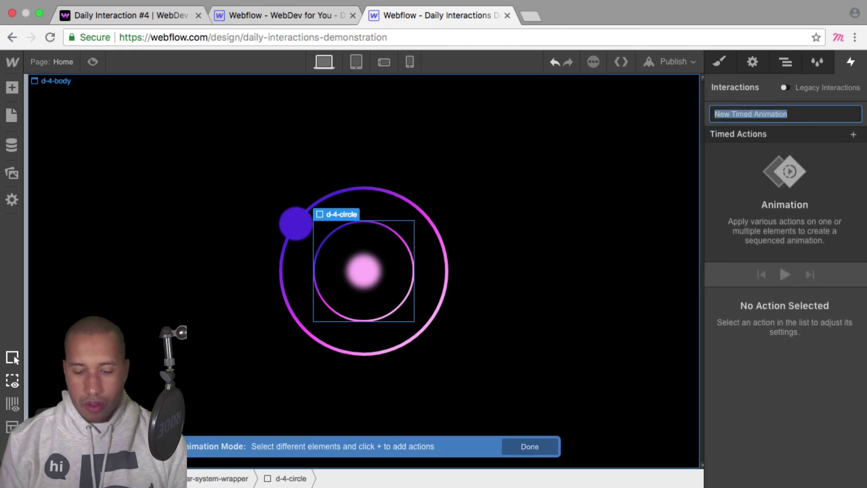
pyautogui.write('d-4-page-load-a')
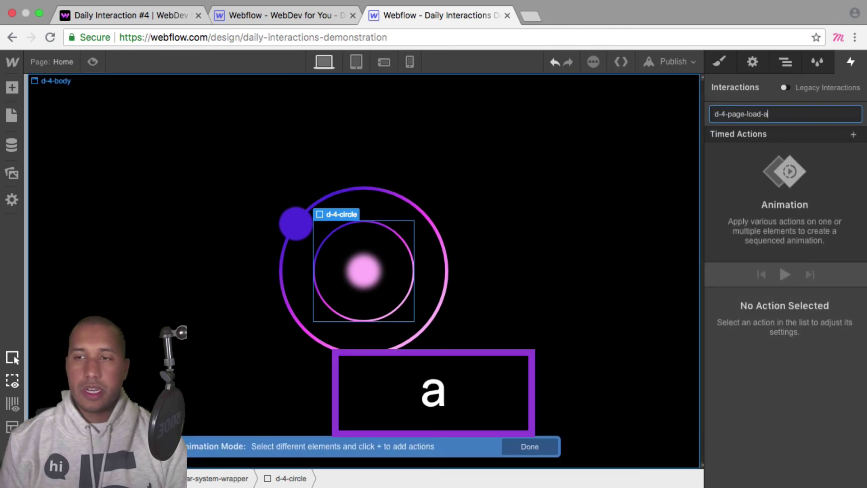
pyautogui.press('BackSpace')
pyautogui.write('second')
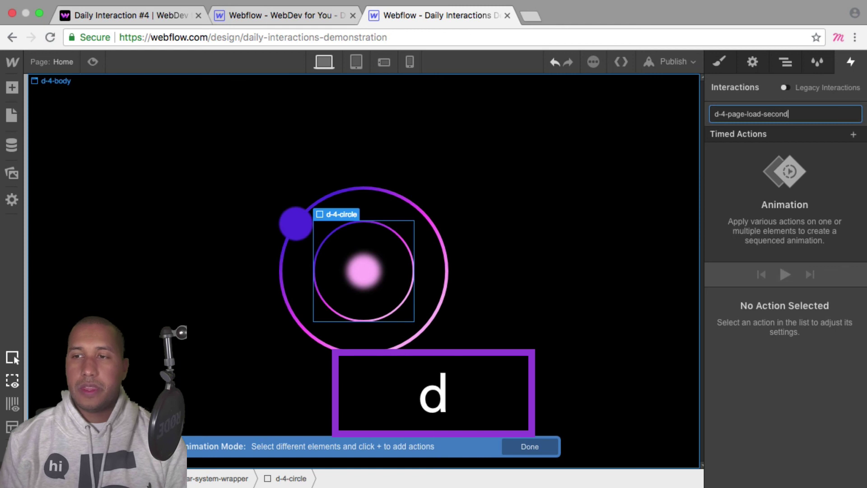
pyautogui.press('Return')
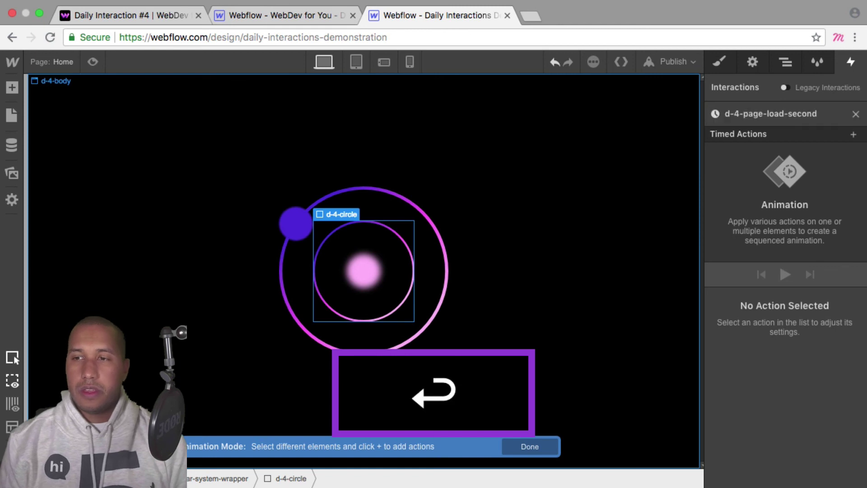
# Step: Add a Rotate action for the inner d-4-circle with a Z rotation of -359 degrees and a duration of 4 s
pyautogui.click(853, 134)
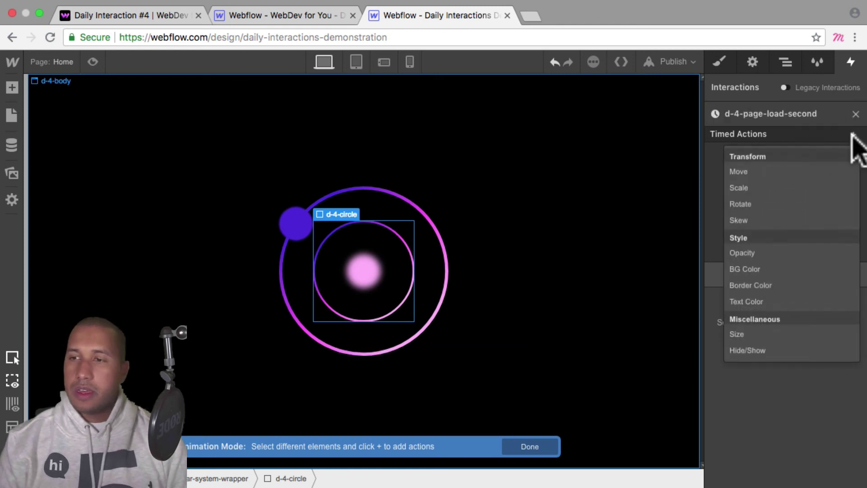
pyautogui.click(773, 204)
pyautogui.click(827, 473)
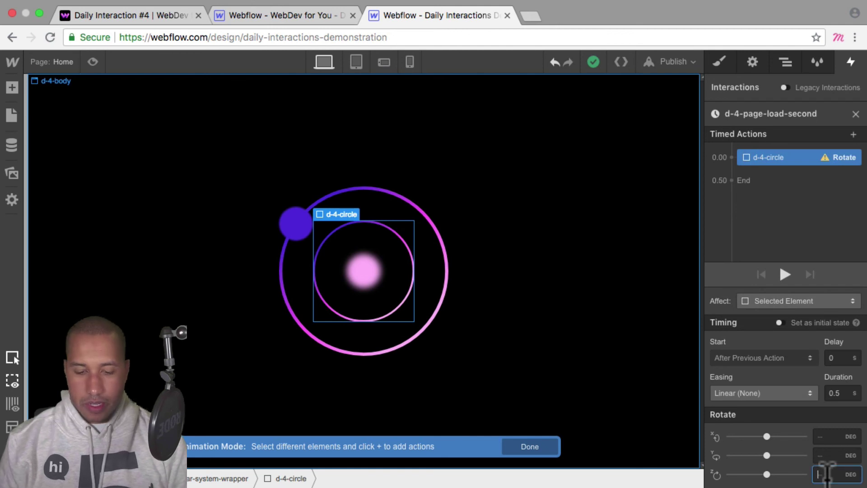
pyautogui.write('-359')
pyautogui.press('Return')
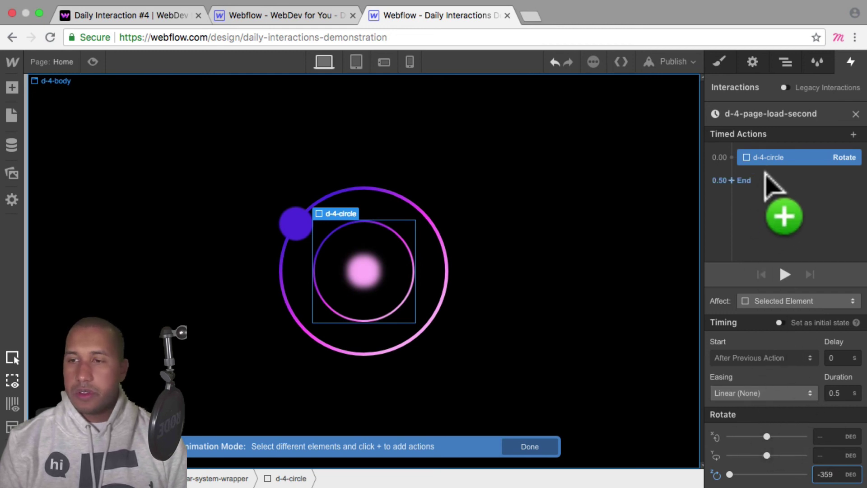
pyautogui.click(841, 394)
pyautogui.write('4')
pyautogui.press('Return')
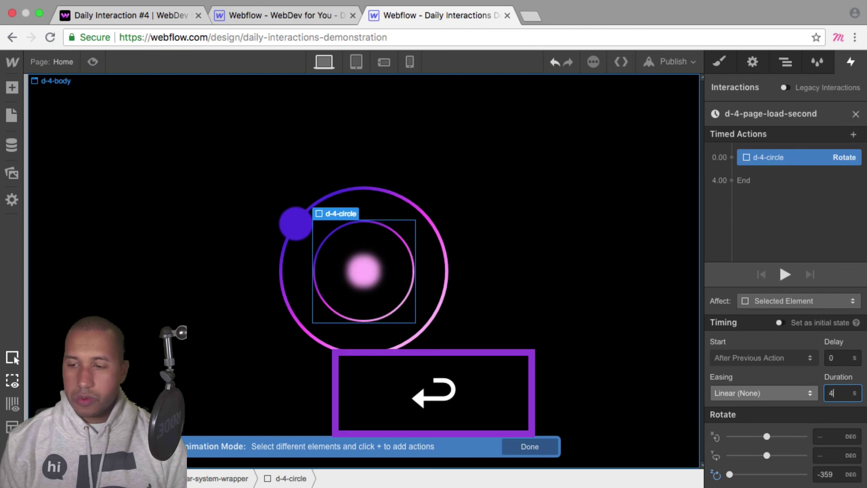
# Step: Add a second Rotate action for the inner d-4-circle with a Z rotation of 0 degrees and a duration of 0 s
pyautogui.click(772, 169)
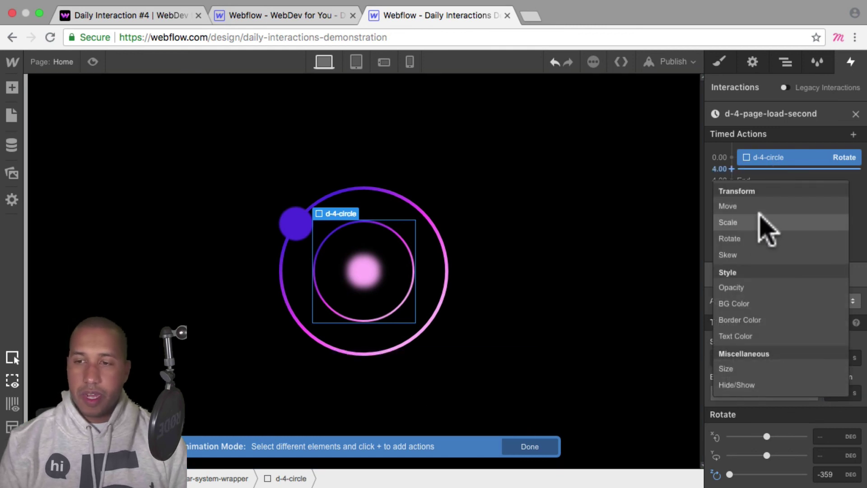
pyautogui.click(754, 238)
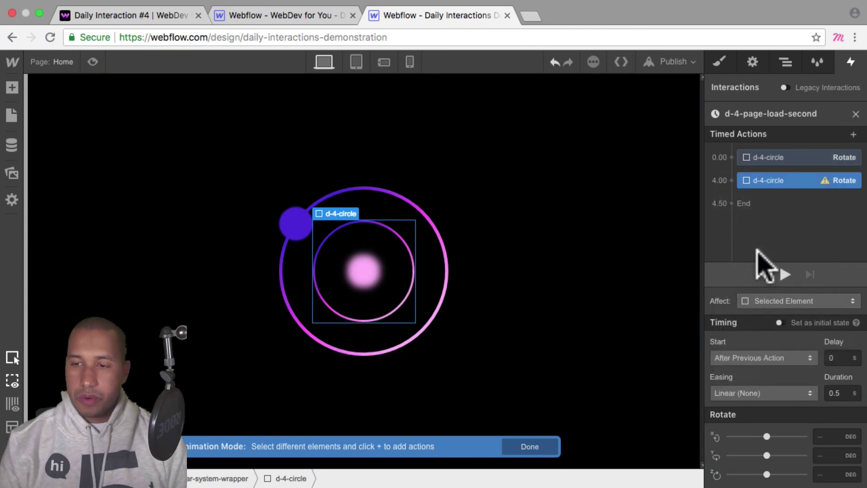
pyautogui.click(819, 475)
pyautogui.write('0')
pyautogui.press('Return')
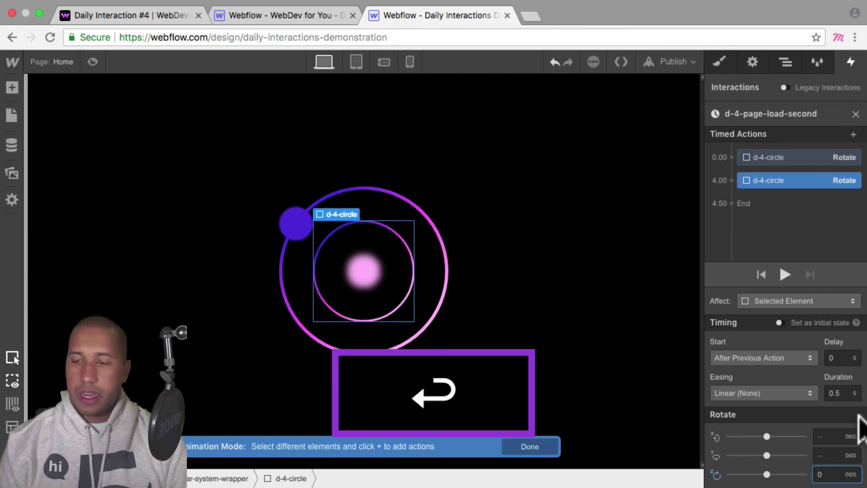
pyautogui.click(833, 393)
pyautogui.write('0')
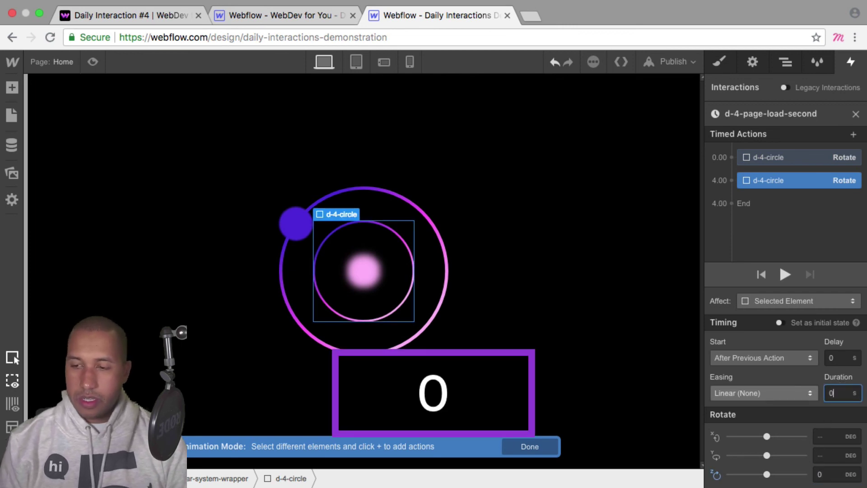
pyautogui.press('Return')
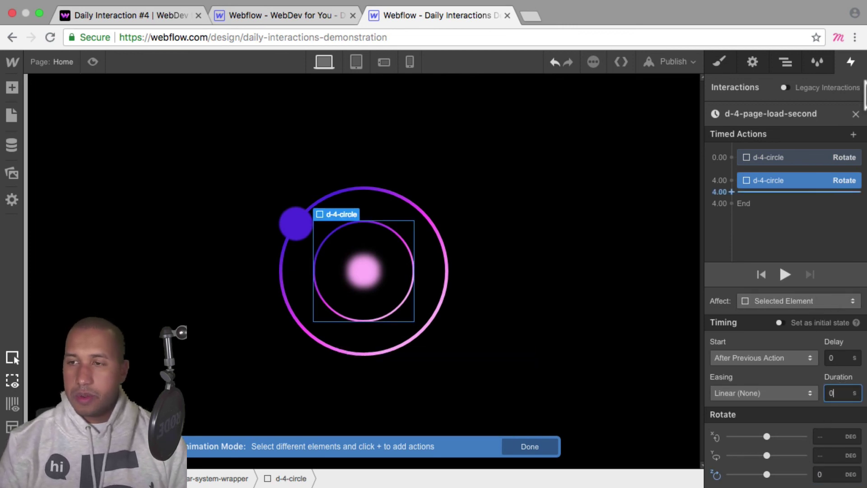
# Step: Close d-4-page-load-second, enable looping for it, and preview both rings rotating on the page
pyautogui.click(856, 114)
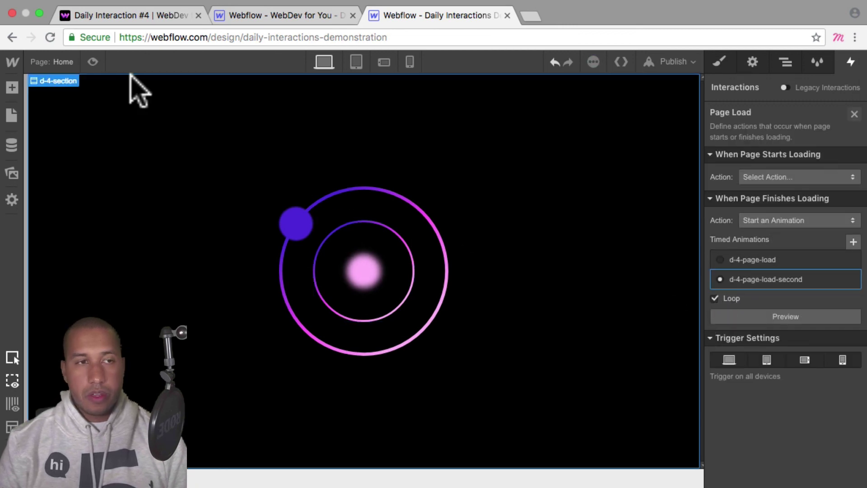
pyautogui.click(93, 62)
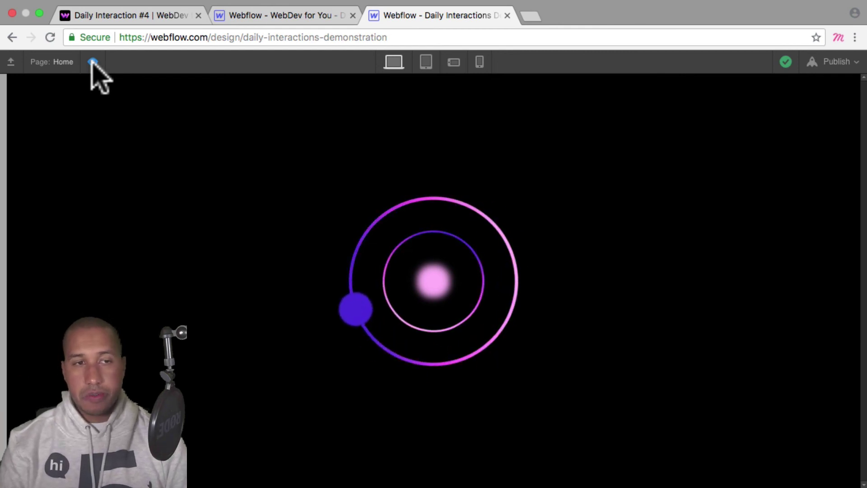
pyautogui.click(93, 62)
# Step: Check the page triggers and the d-4-section styles, and view the published Daily Interaction #4 demo page for comparison
pyautogui.click(851, 62)
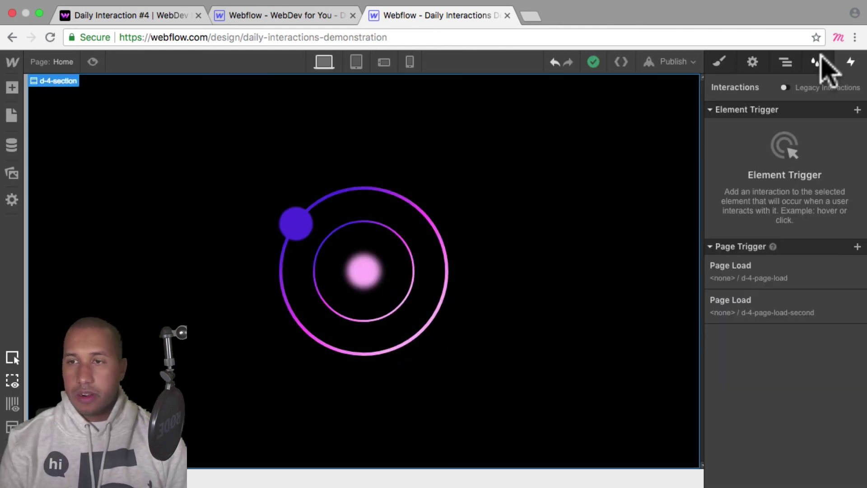
pyautogui.click(720, 62)
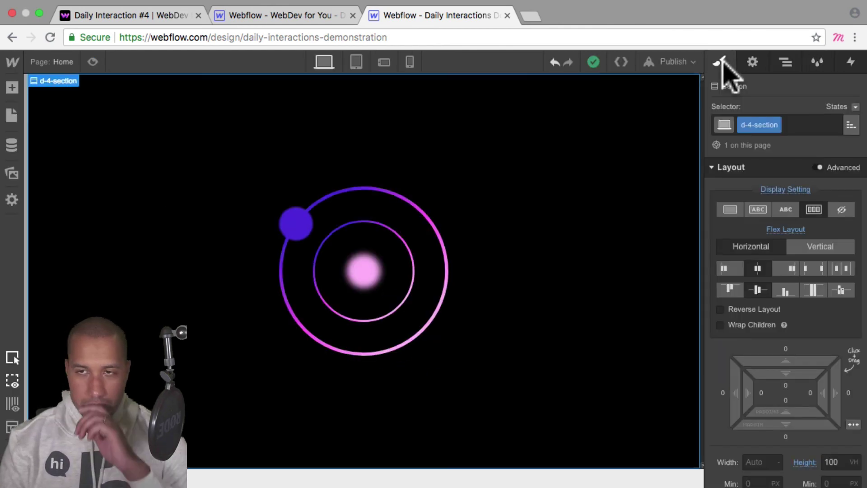
pyautogui.click(153, 20)
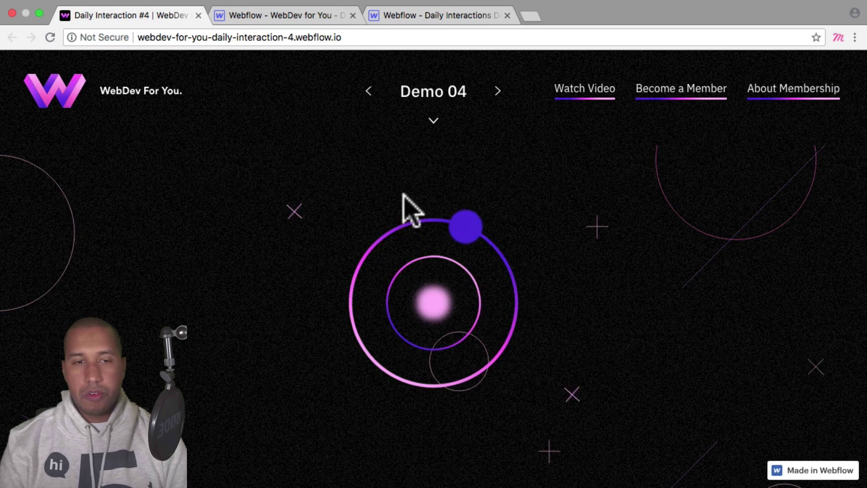